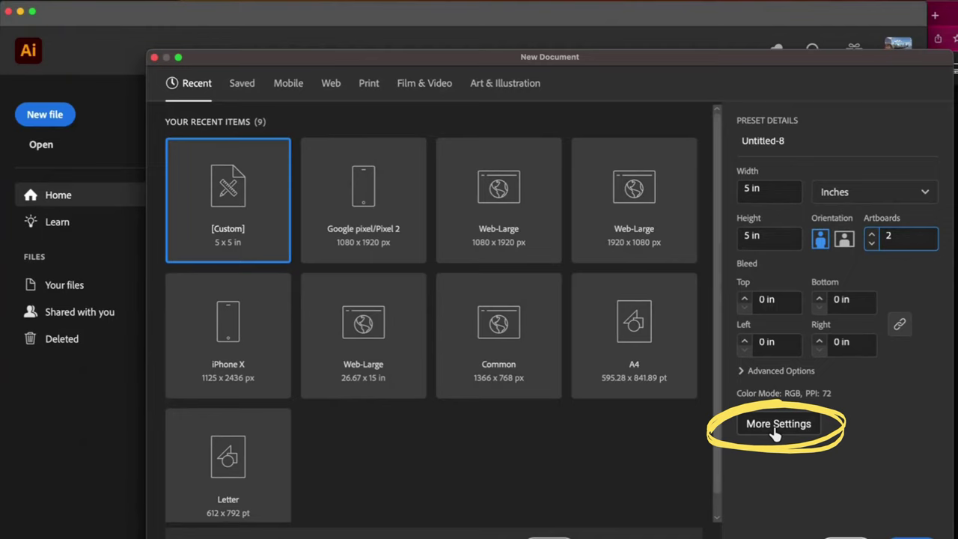
Open More Settings for the new 5 x 5 in document with 2 artboards.
left_click(751, 429)
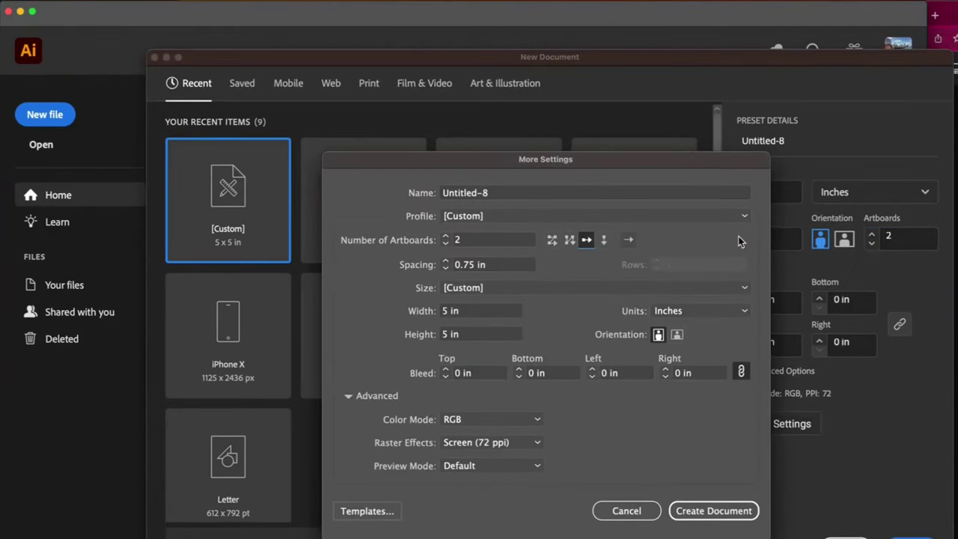
Set artboard spacing to 0.5 in, arrange by column, and create the document.
left_click(446, 271)
left_click(446, 271)
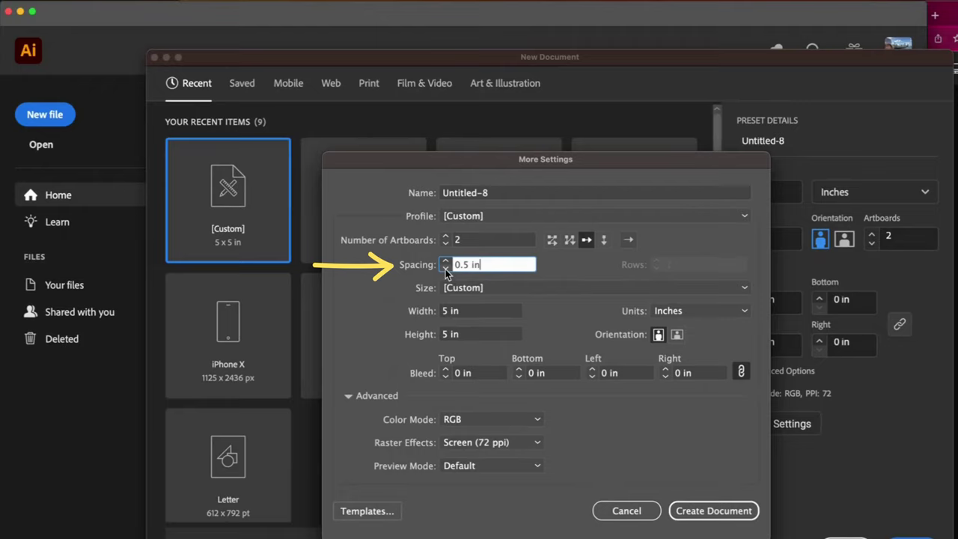
left_click(606, 241)
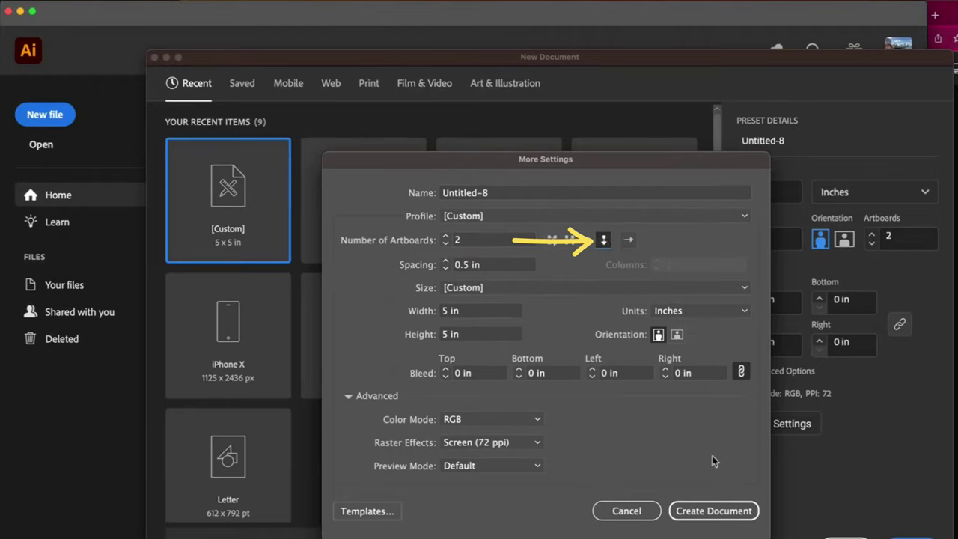
left_click(715, 512)
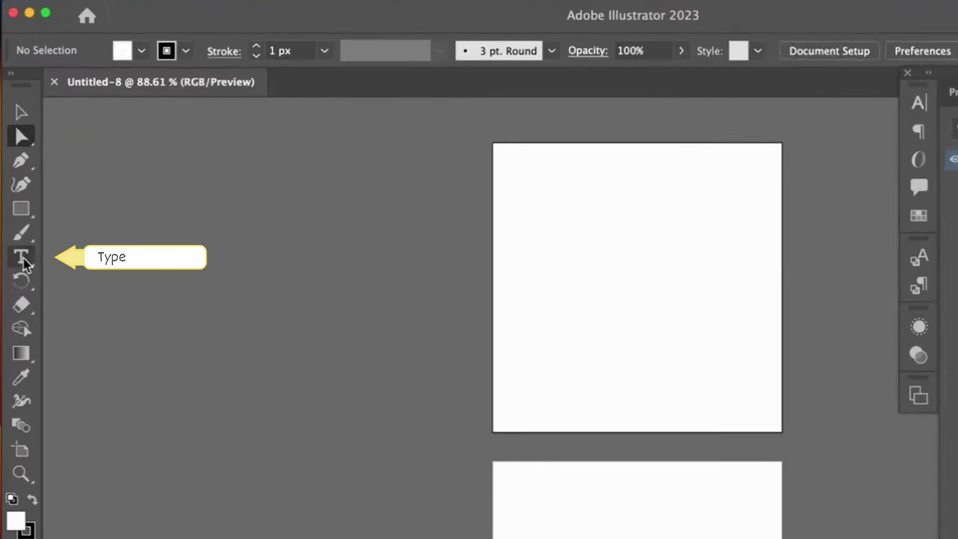
Draw an area type frame across the top artboard and clear its Lorem ipsum placeholder.
key("t")
left_click_drag(505, 158, 770, 417)
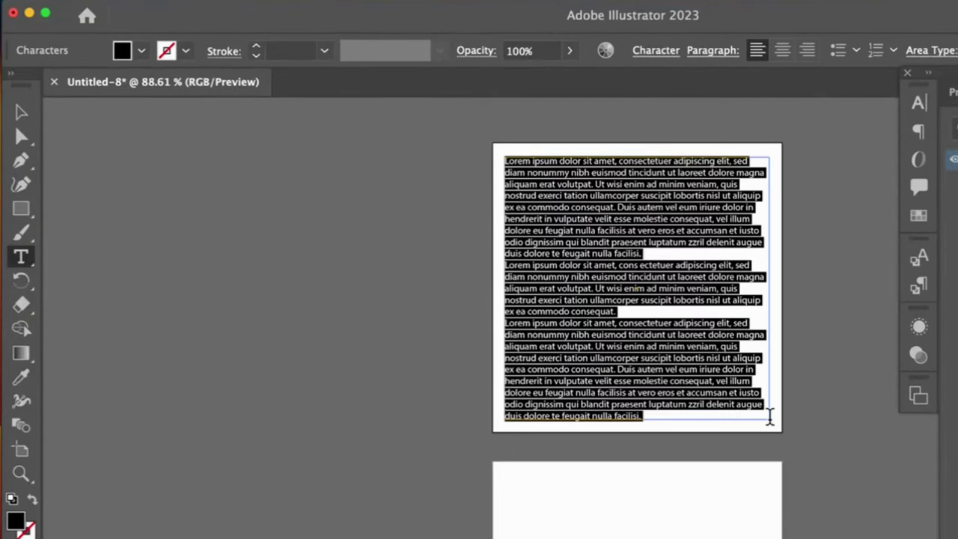
key("BackSpace")
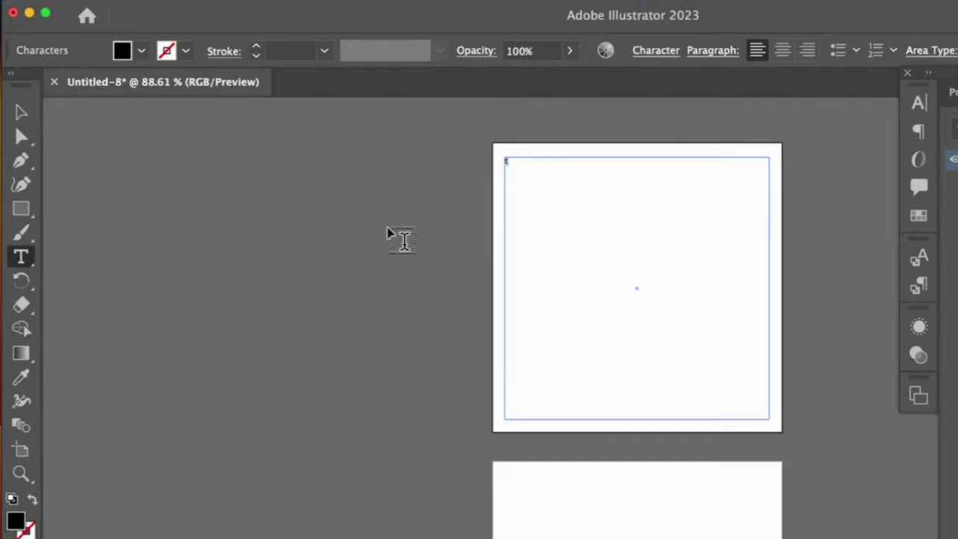
left_click(21, 112)
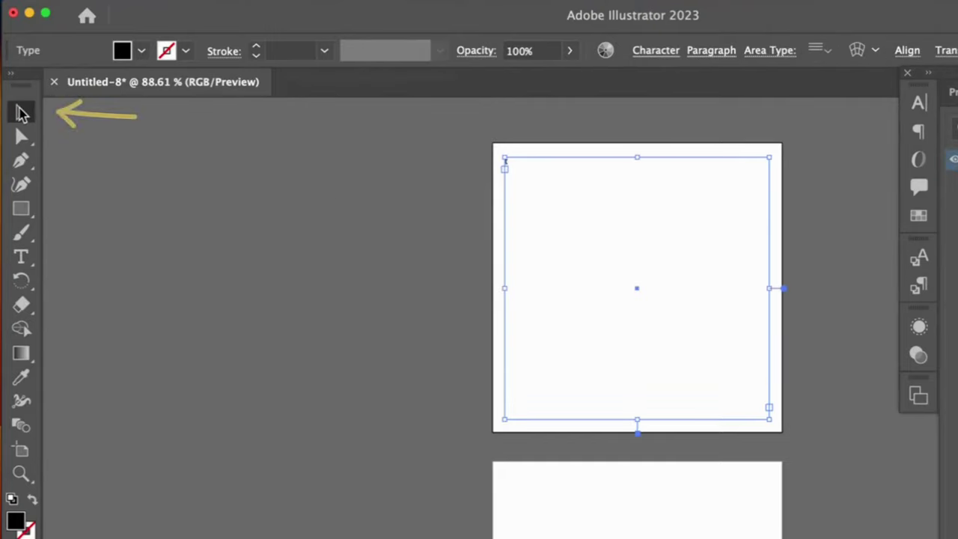
Set the t in Arial from the Character panel and step up its font size.
left_click(919, 104)
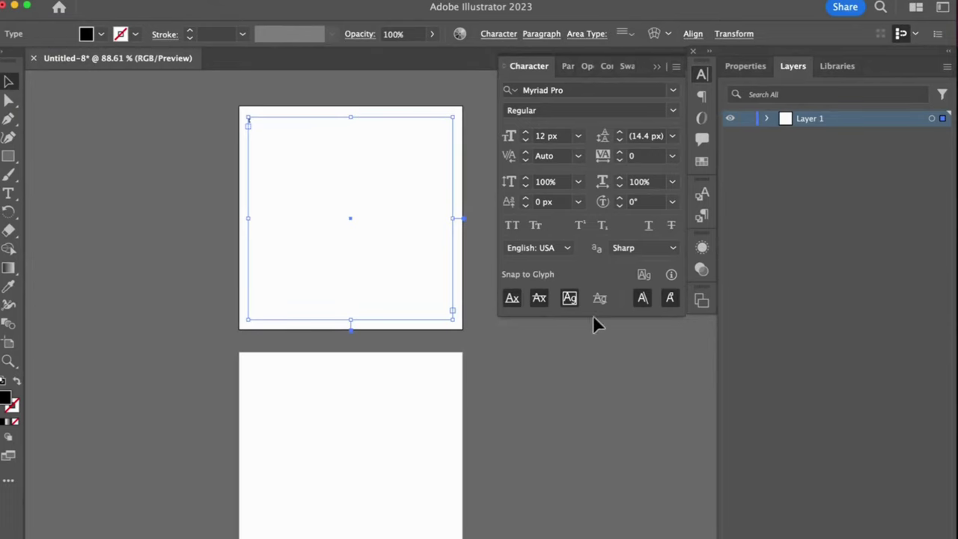
left_click(674, 91)
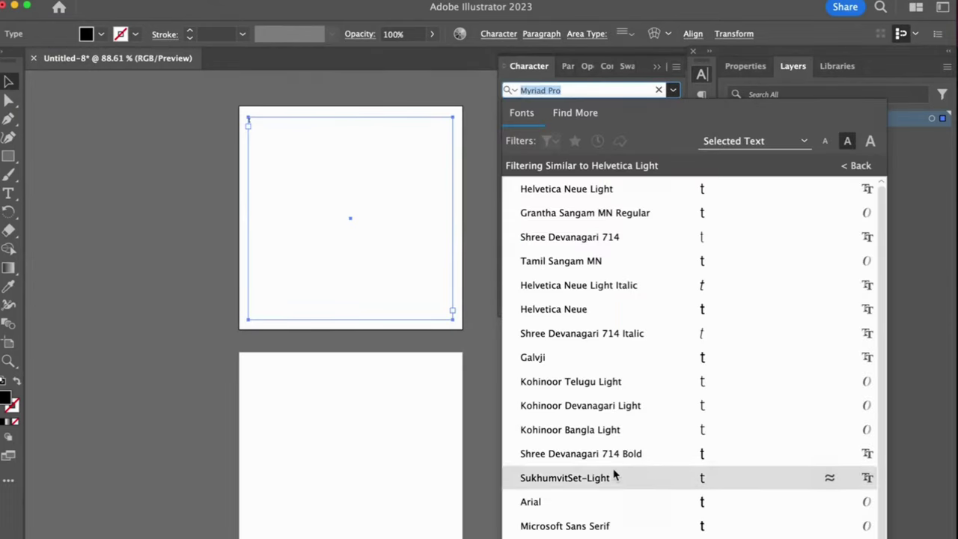
left_click(570, 502)
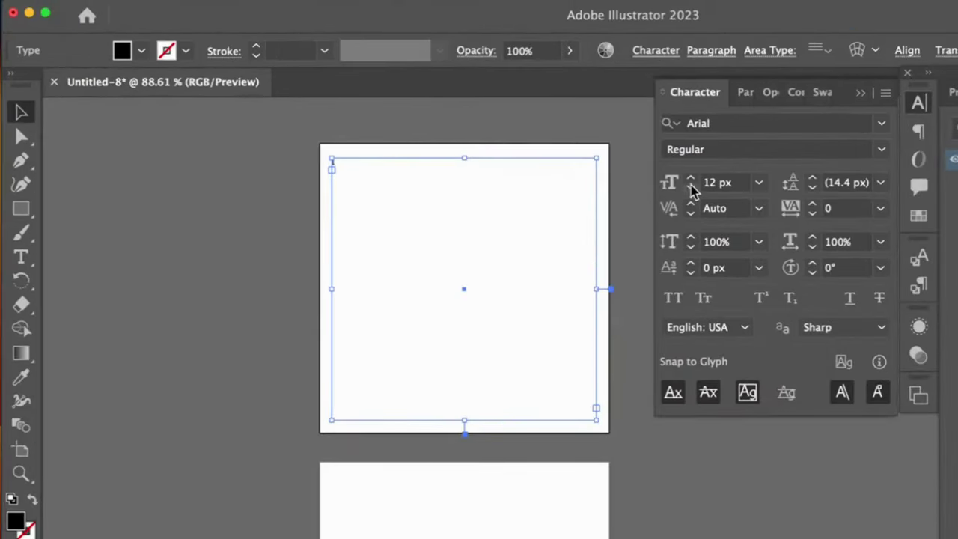
left_click(691, 182)
left_click(691, 182)
left_click(691, 182)
left_click(691, 182)
left_click(691, 181)
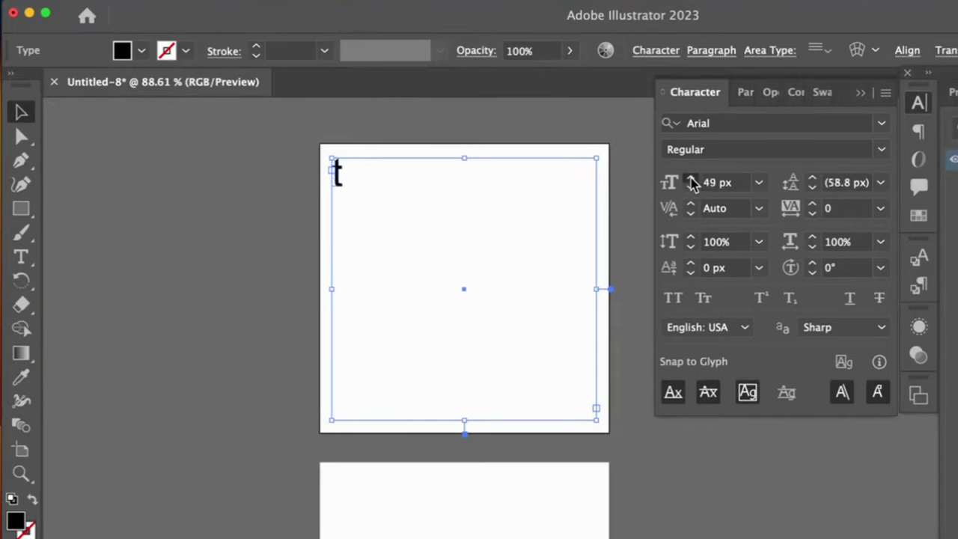
left_click(691, 182)
left_click(691, 182)
left_click(711, 184)
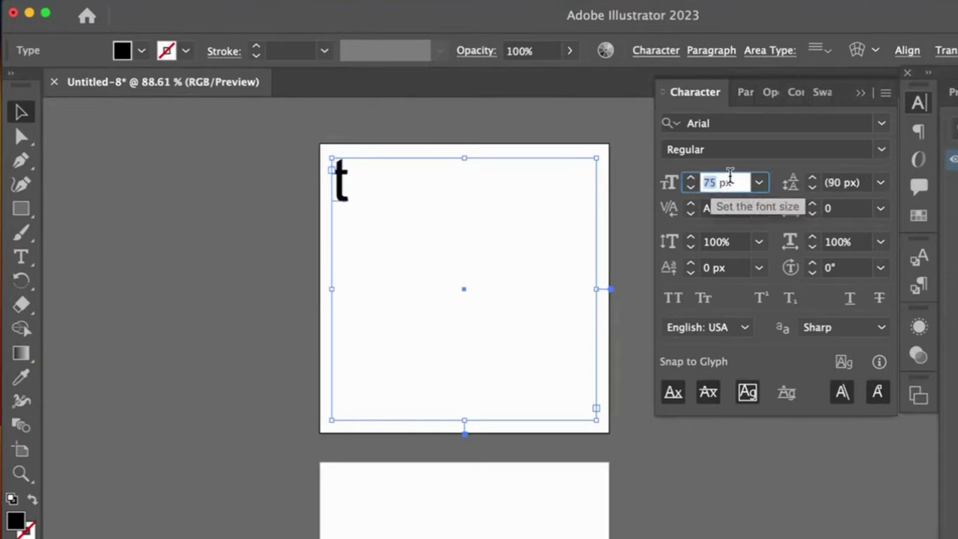
Apply 340 px to the t, then paste a copy and retype it as w.
type("340")
key("Return")
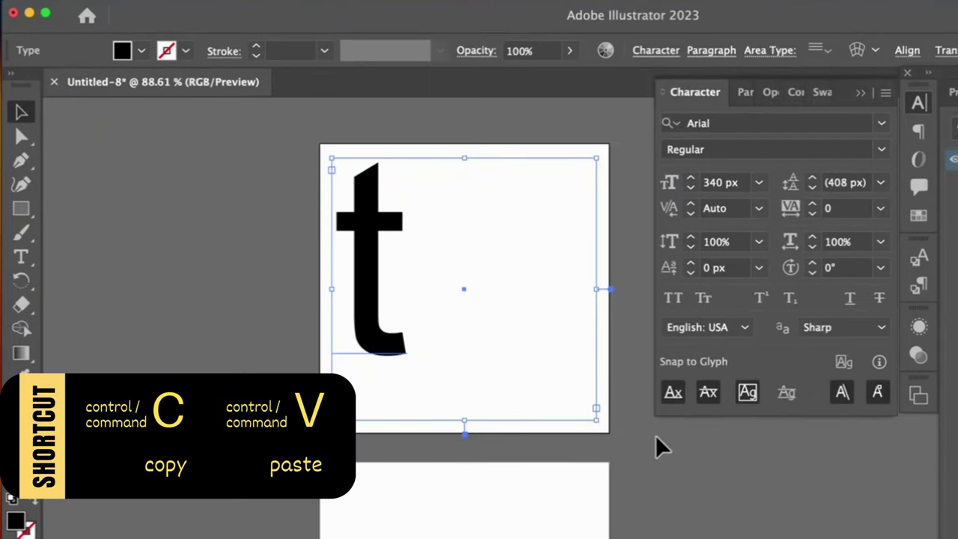
key("super+v")
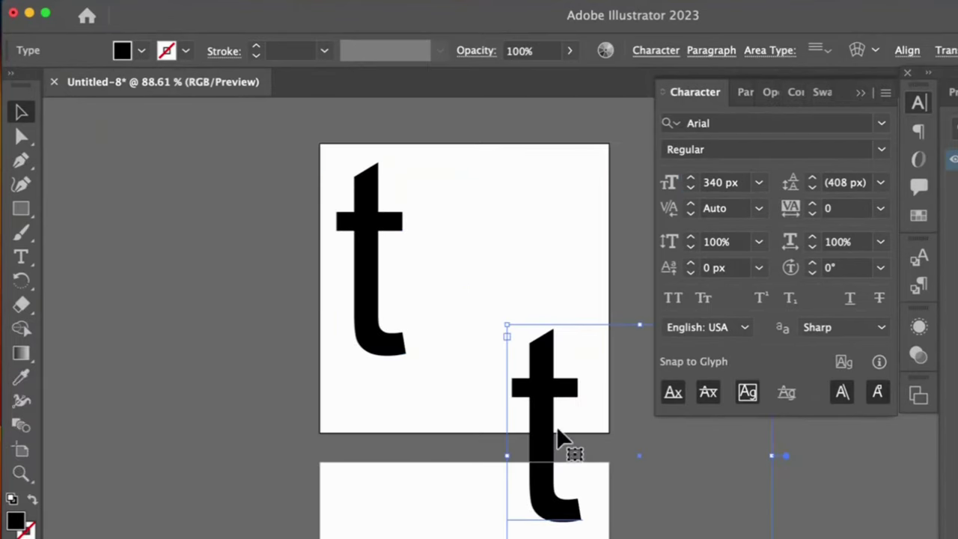
double_click(550, 428)
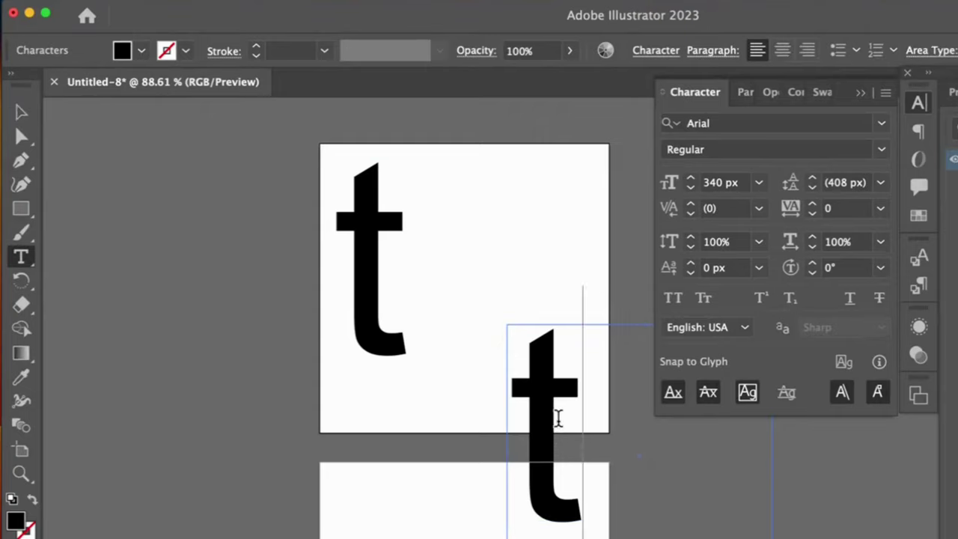
double_click(558, 419)
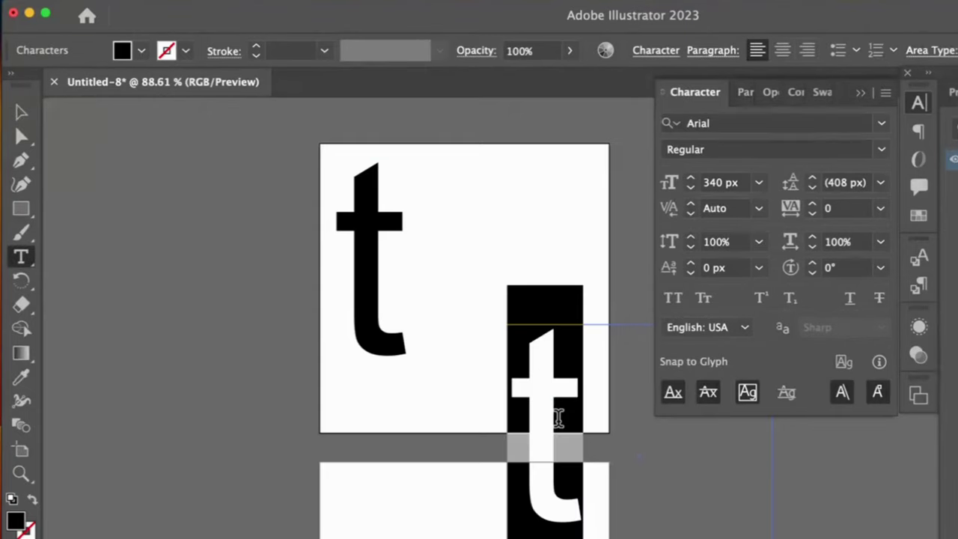
type("w")
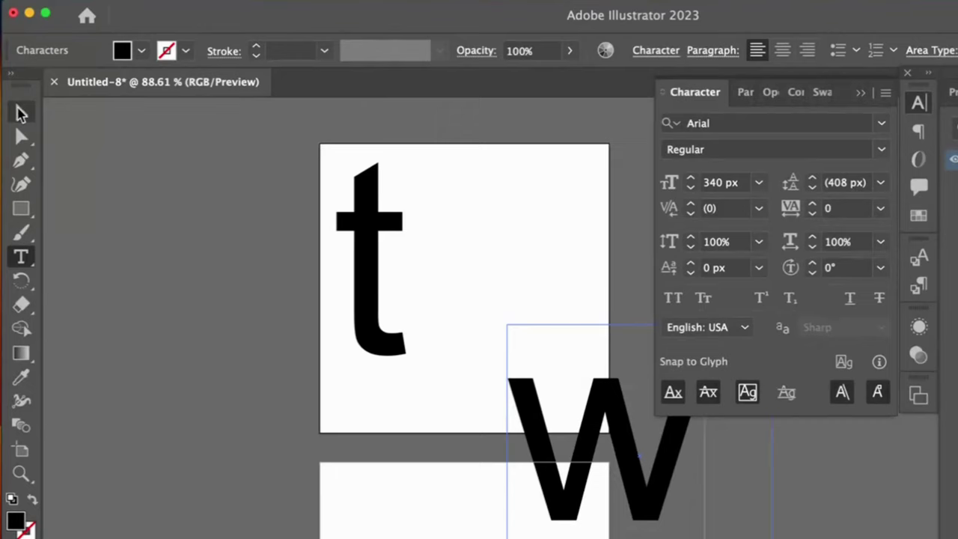
Move the w up beside the t and enlarge it to about 425 px.
left_click(21, 112)
left_click_drag(584, 442, 453, 281)
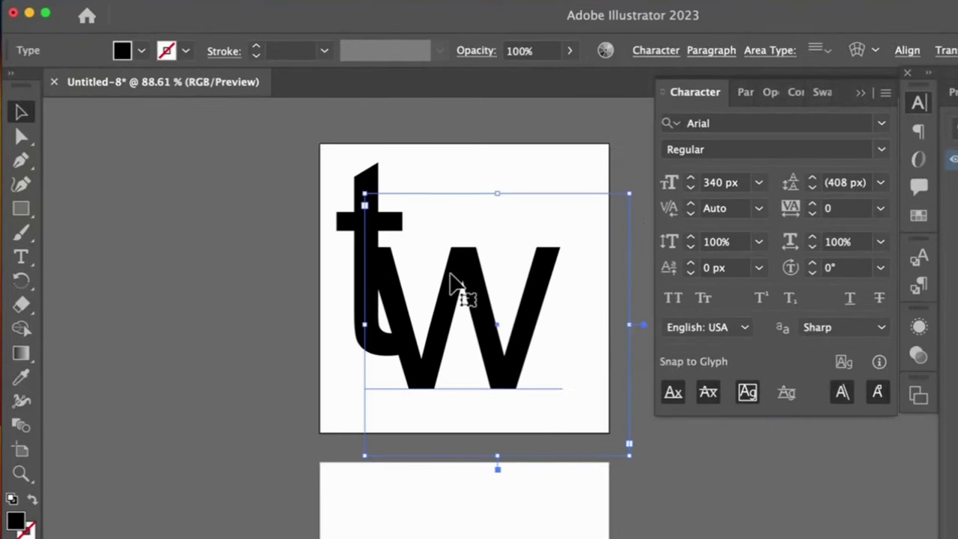
left_click_drag(690, 182, 691, 183)
left_click_drag(582, 315, 561, 293)
Rotate the w about 71.5° onto its side and shift it down-left.
left_click(225, 292)
left_click(21, 281)
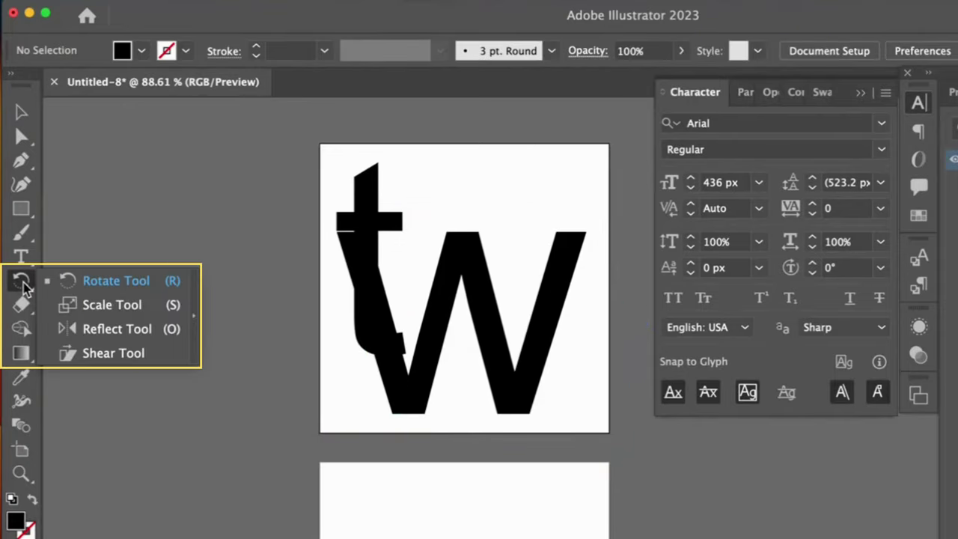
left_click(105, 283)
key("super+a")
left_click_drag(421, 386, 595, 296)
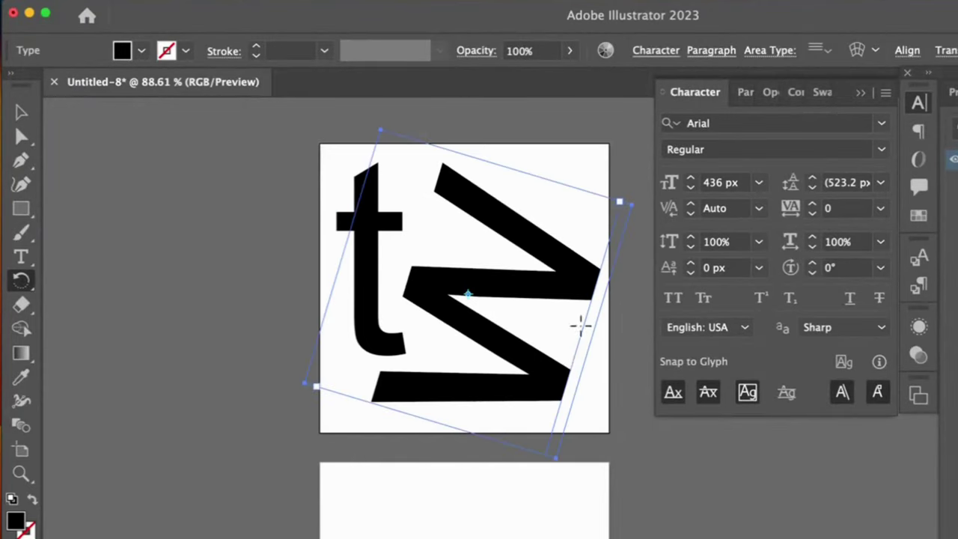
key("v")
left_click_drag(546, 386, 528, 404)
Reduce the w to 373 px, nudge it right, and trim its rotated frame.
left_click(691, 189)
left_click(690, 190)
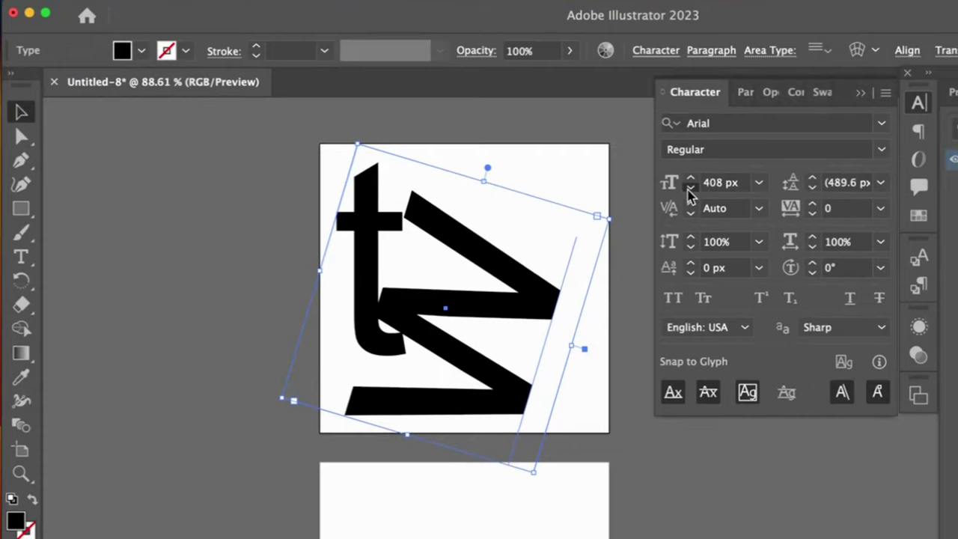
left_click(689, 190)
left_click(690, 191)
left_click(690, 190)
left_click_drag(482, 397, 489, 402)
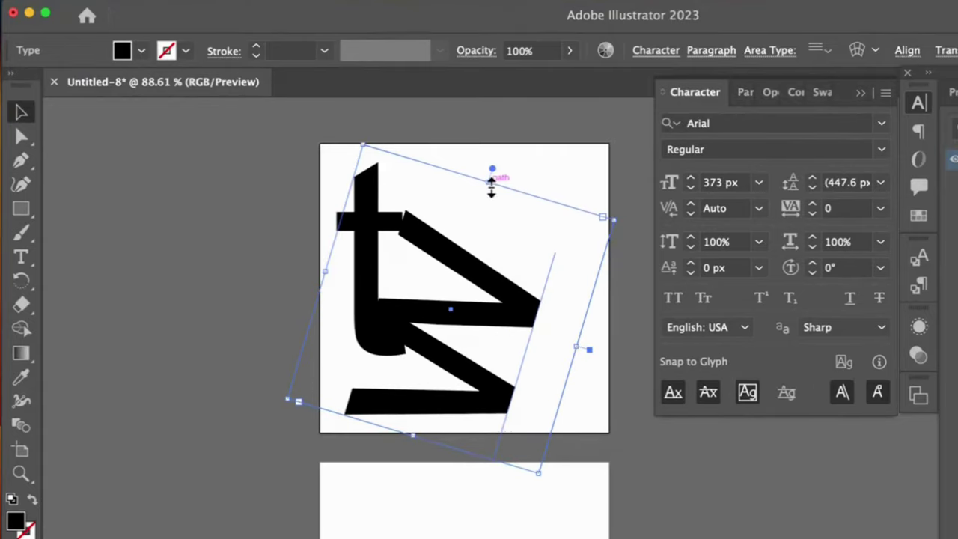
left_click_drag(491, 188, 484, 214)
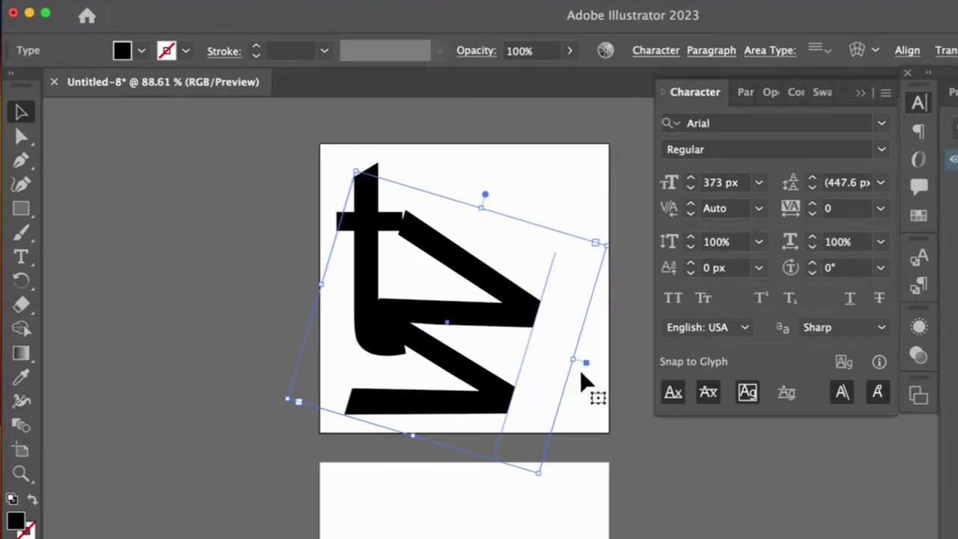
left_click_drag(574, 360, 558, 358)
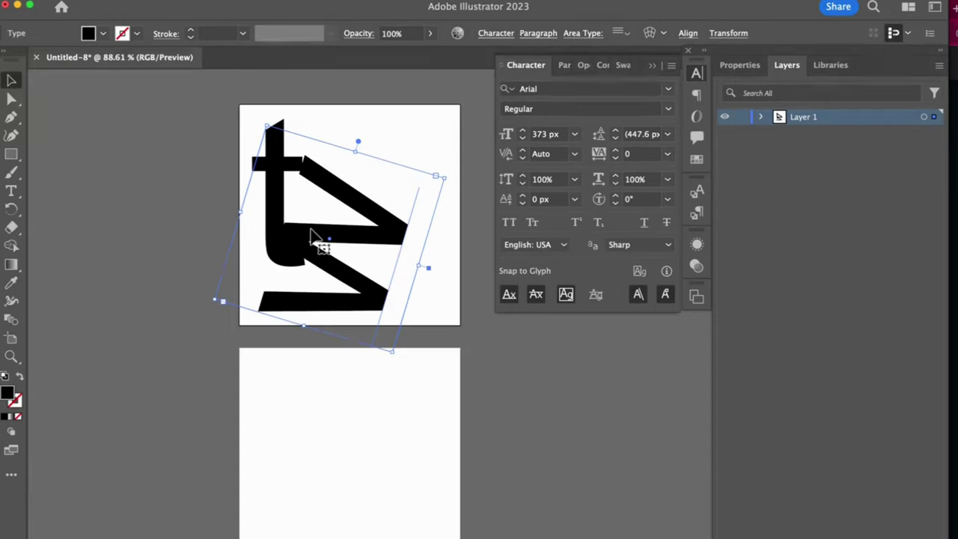
Apply Arrange > Send to Back to the rotated w so the t sits in front.
right_click(307, 186)
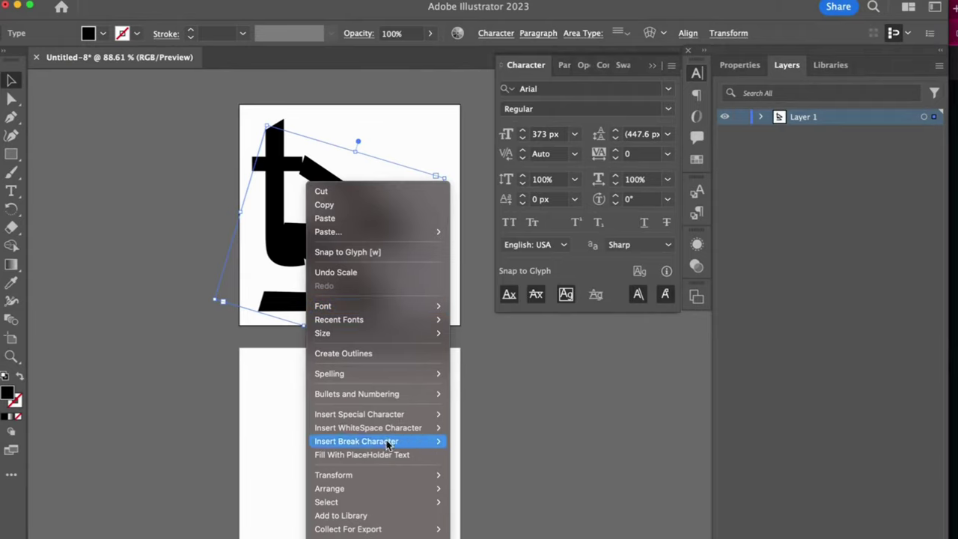
mouse_move(393, 499)
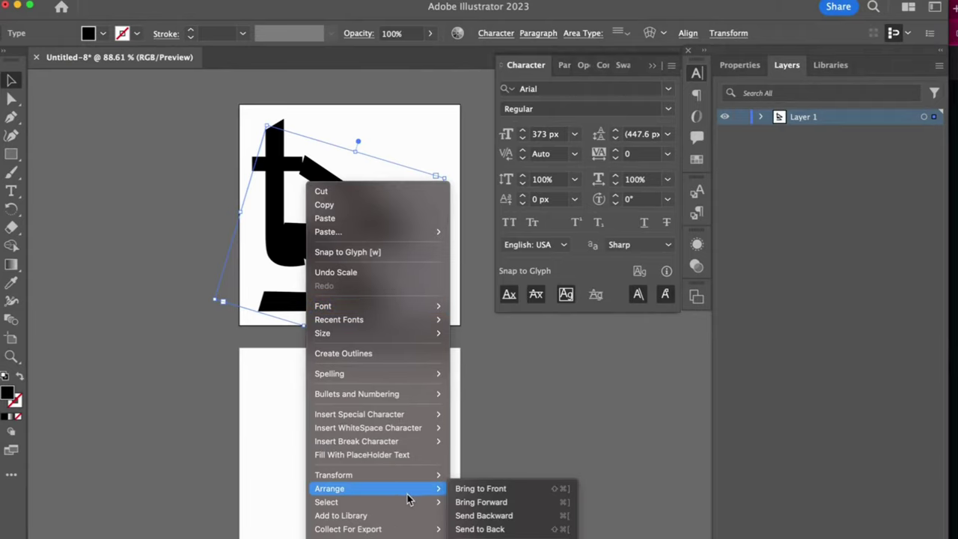
left_click(494, 530)
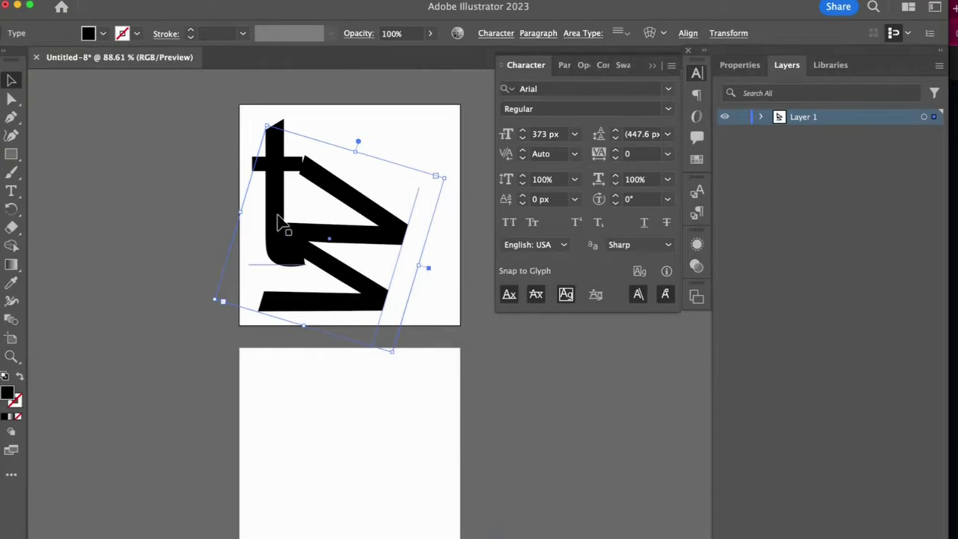
Trim the t's frame, tilt it to match the w, and lower it to 310 px.
left_click(278, 217)
left_click_drag(452, 216, 324, 216)
left_click_drag(290, 315, 367, 179)
left_click(10, 213)
key("v")
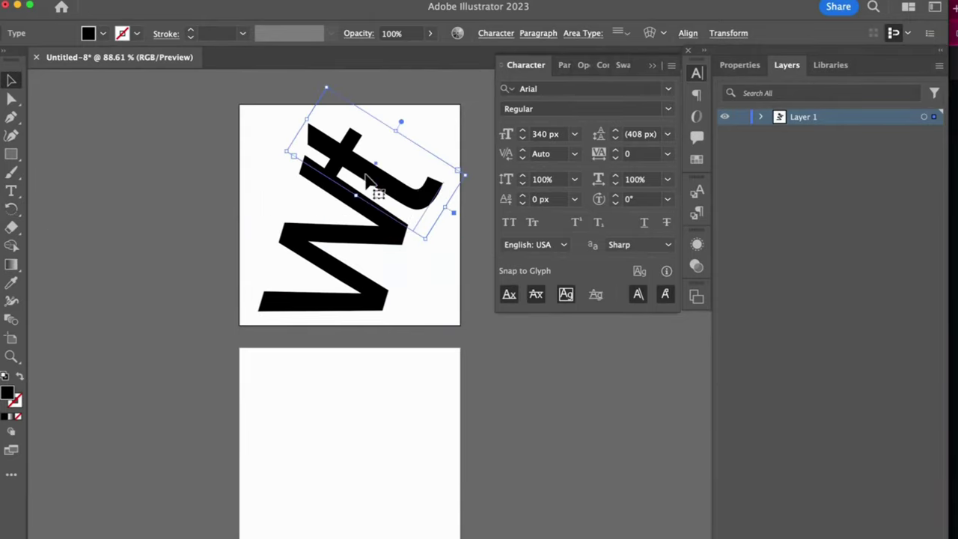
key("r")
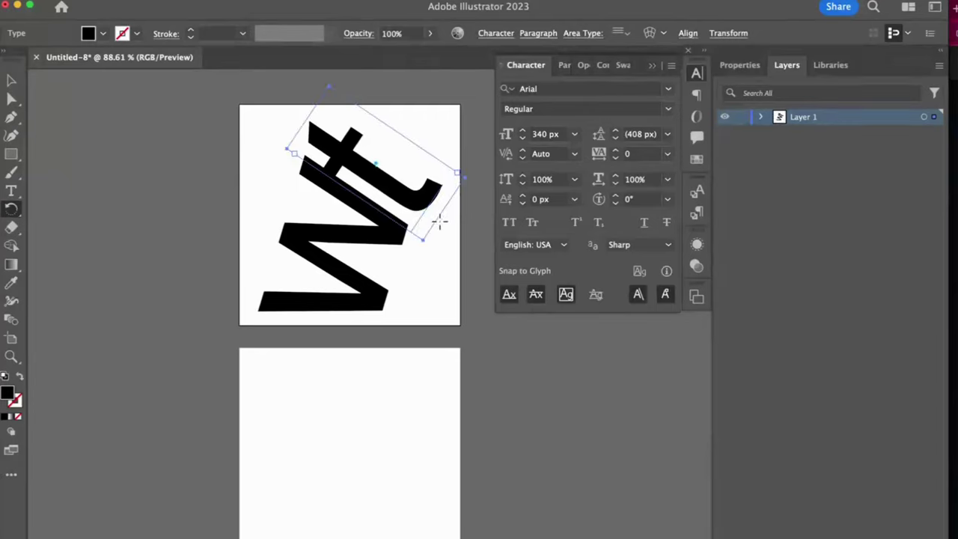
left_click_drag(523, 140, 522, 141)
key("v")
left_click(417, 207)
left_click(417, 201)
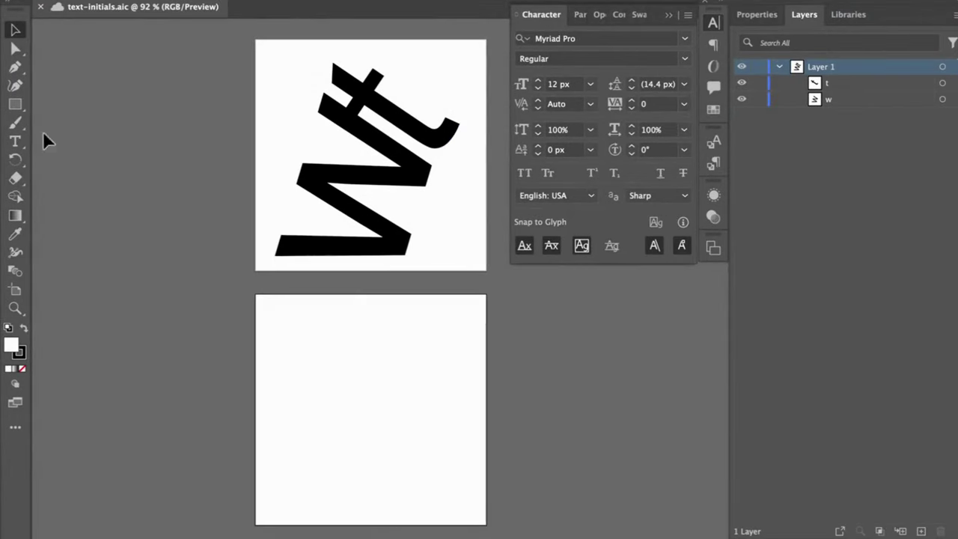
Draw a text frame on the lower artboard and type t.
left_click(15, 141)
left_click_drag(266, 308, 473, 512)
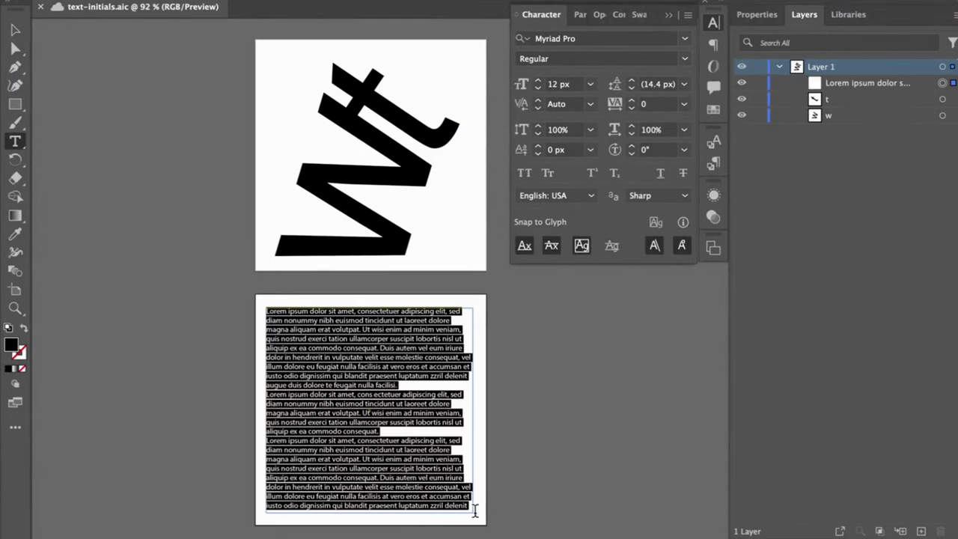
type("t")
left_click(15, 30)
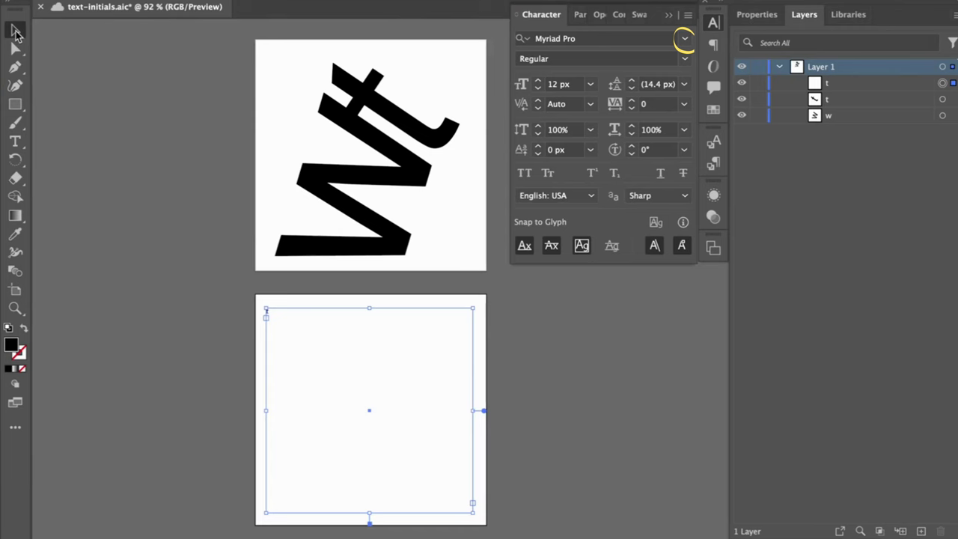
Filter fonts to Sans Serif and set the lower t in Glacial Indifference.
left_click(685, 40)
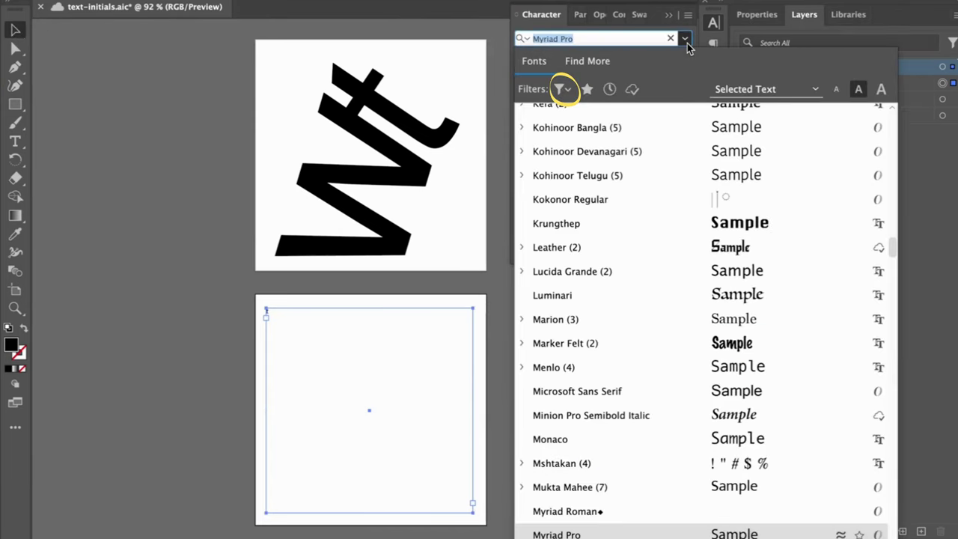
left_click(563, 90)
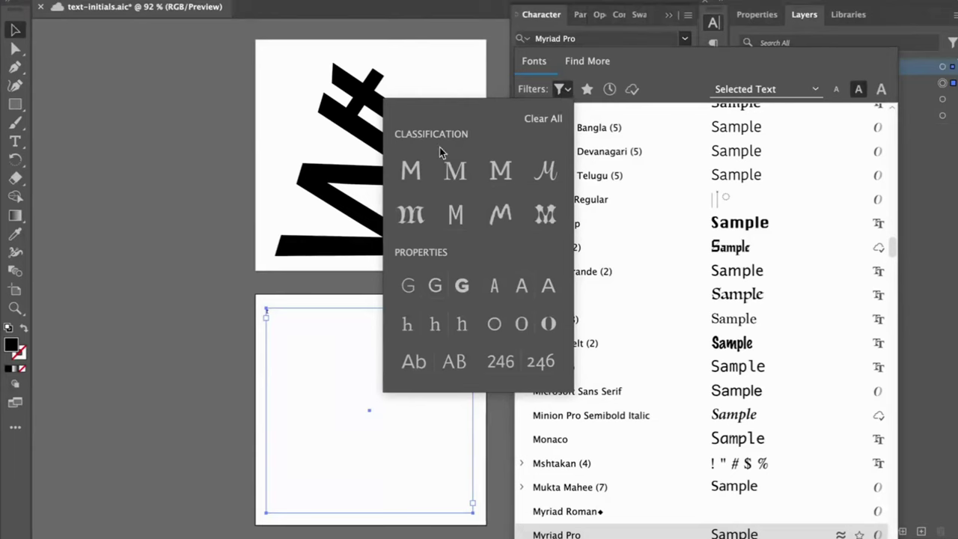
left_click(411, 171)
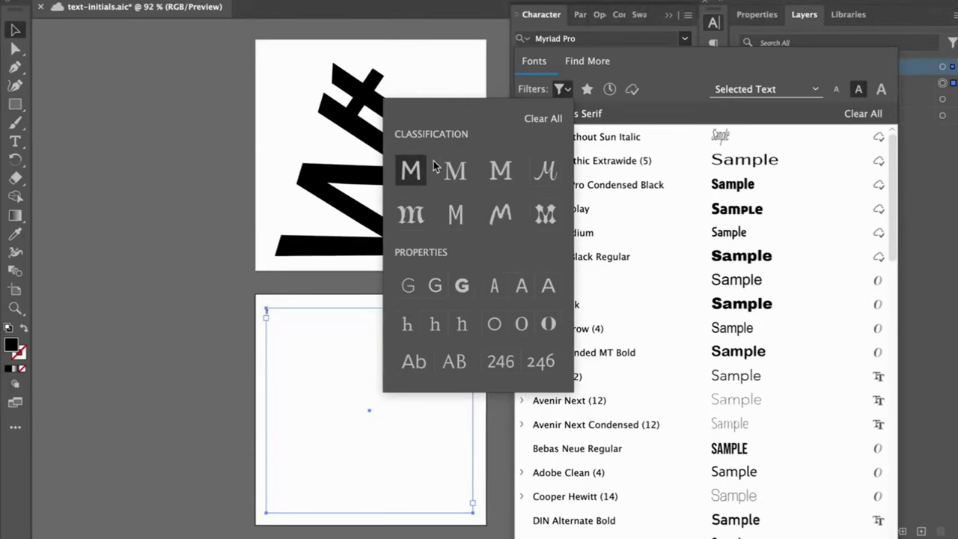
left_click(659, 88)
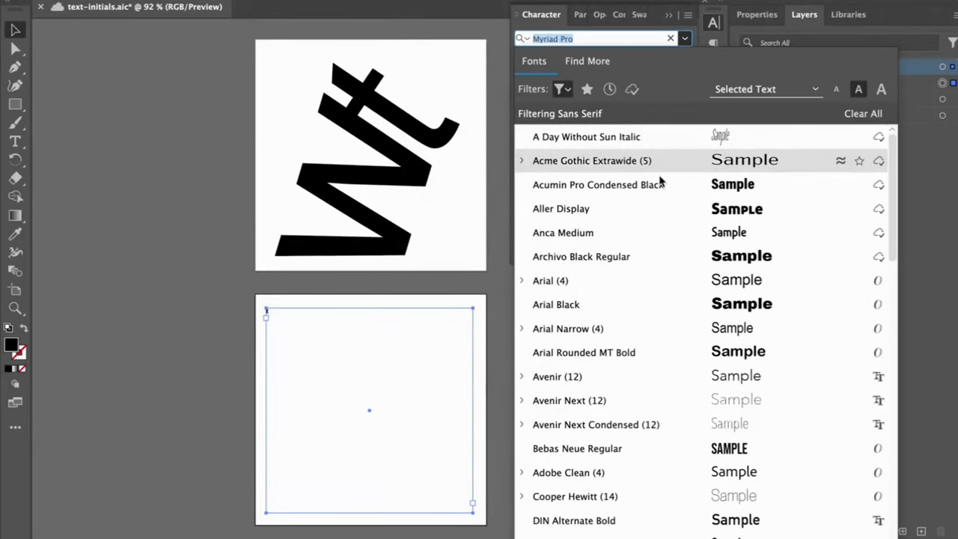
scroll(667, 379, "down", 7)
scroll(667, 380, "down", 4)
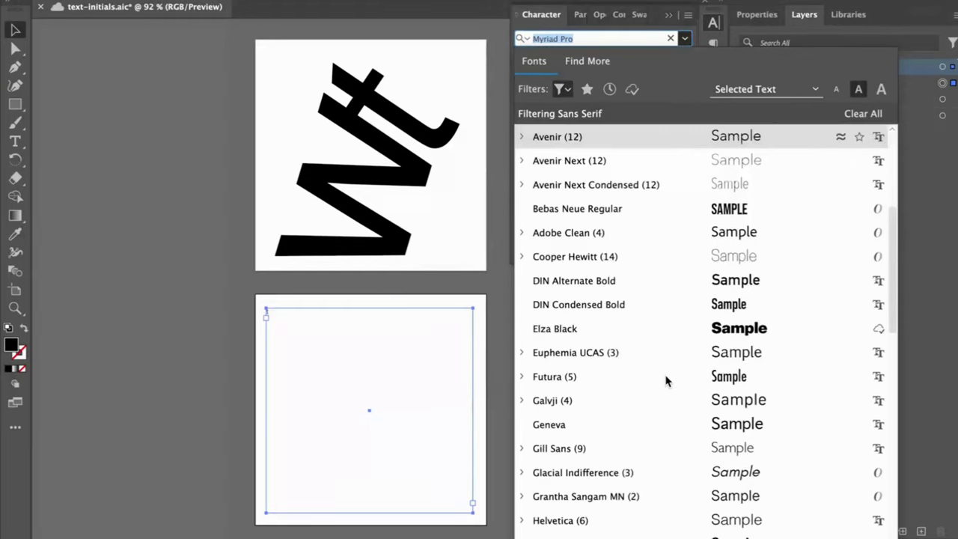
left_click(613, 449)
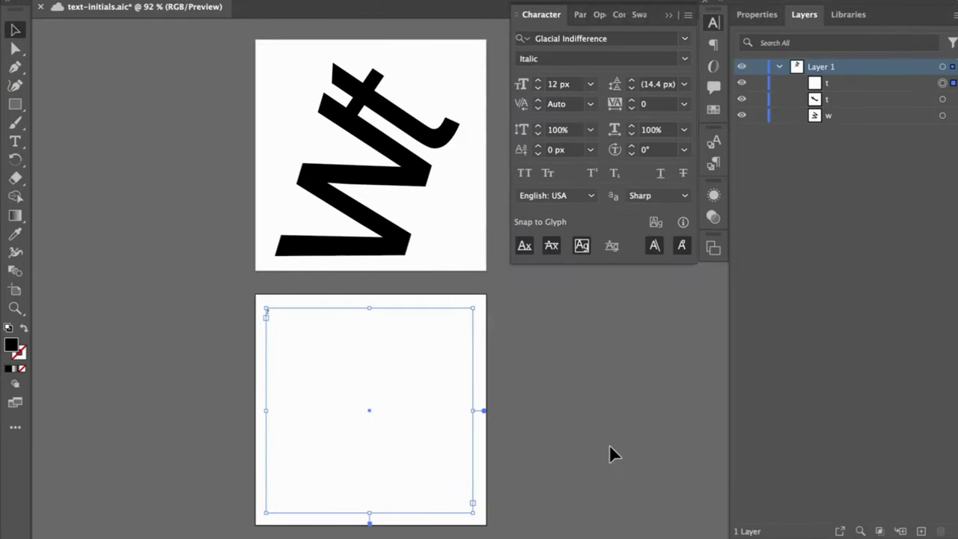
Make the t Regular at 475 px and stretch its frame so the letter shows fully.
left_click(684, 59)
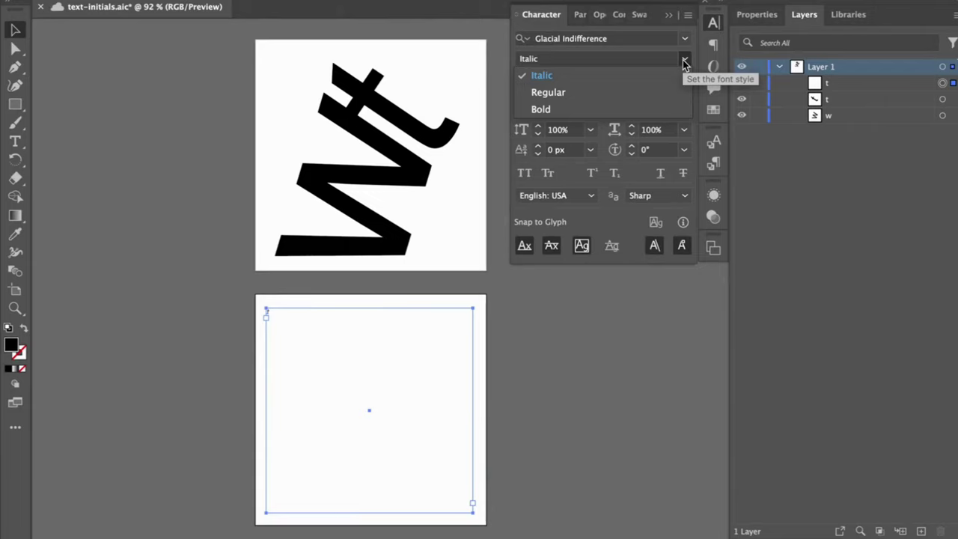
left_click(539, 88)
left_click_drag(539, 84, 538, 84)
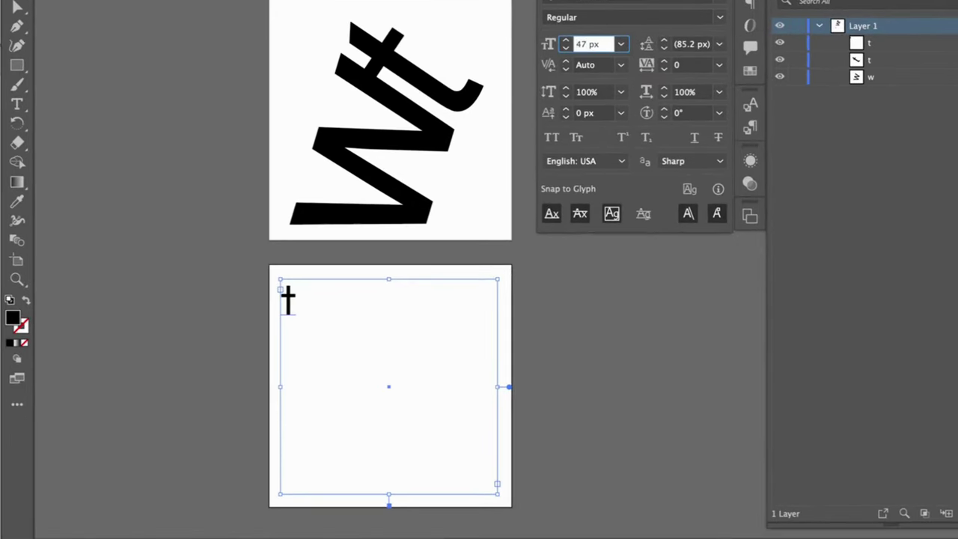
key("Return")
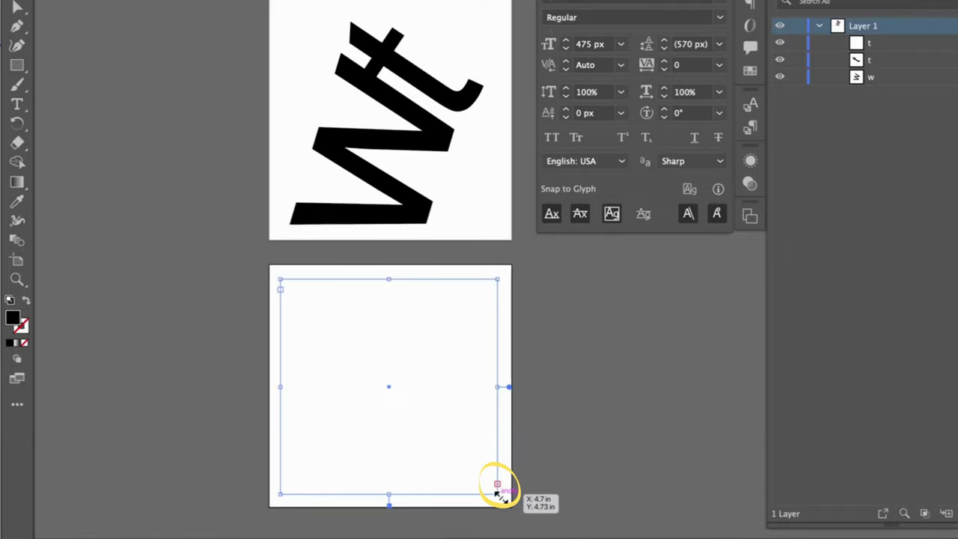
left_click_drag(496, 488, 552, 532)
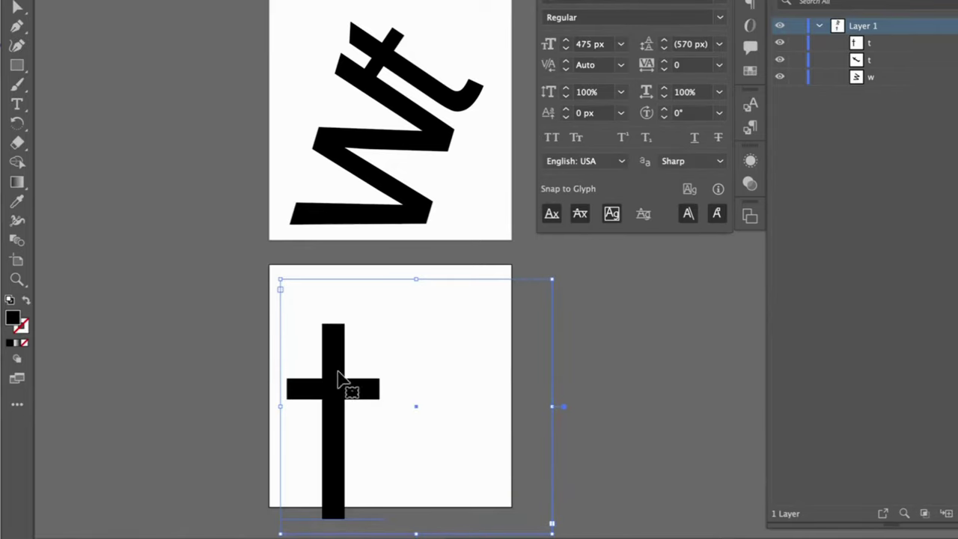
Alt-drag a copy of the t, retype it as w, and place it over the t.
left_click_drag(342, 381, 479, 232)
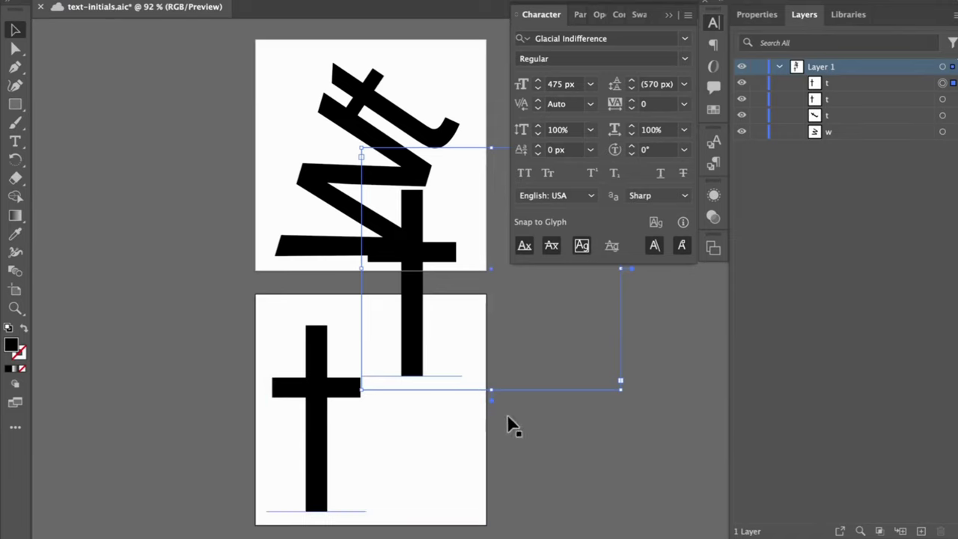
double_click(406, 316)
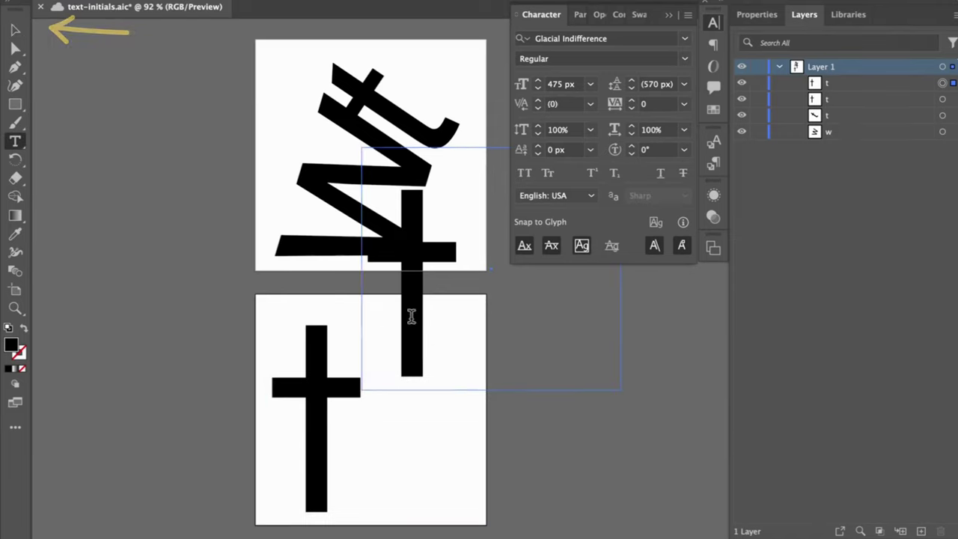
double_click(412, 317)
type("w")
left_click(15, 29)
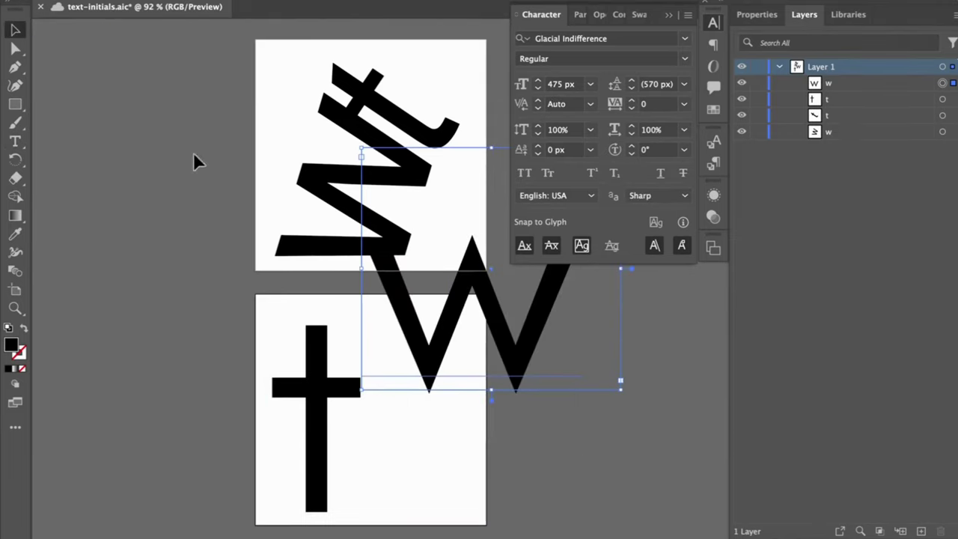
left_click_drag(569, 274, 480, 378)
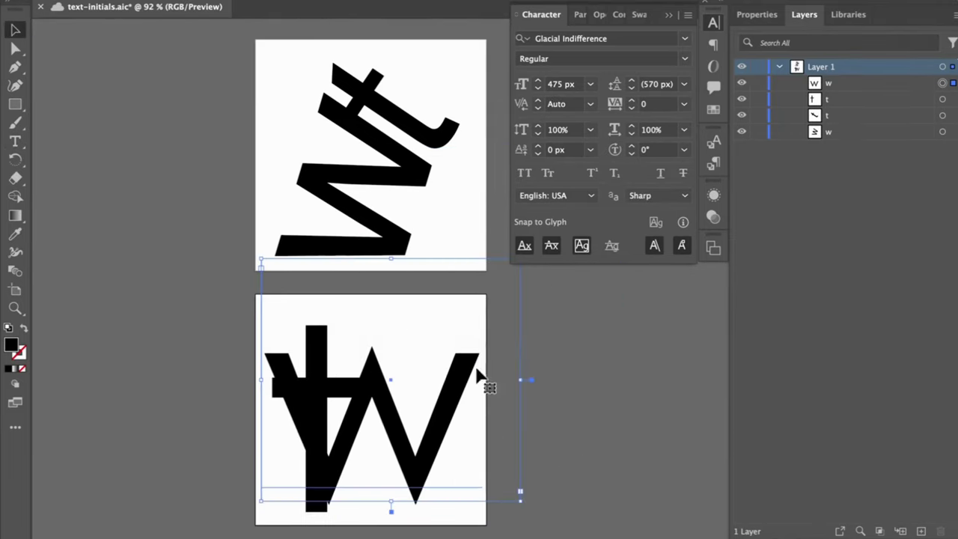
Set the W in Impact, nudge it down, and send it behind the t.
left_click(685, 38)
scroll(637, 306, "down", 10)
left_click(603, 424)
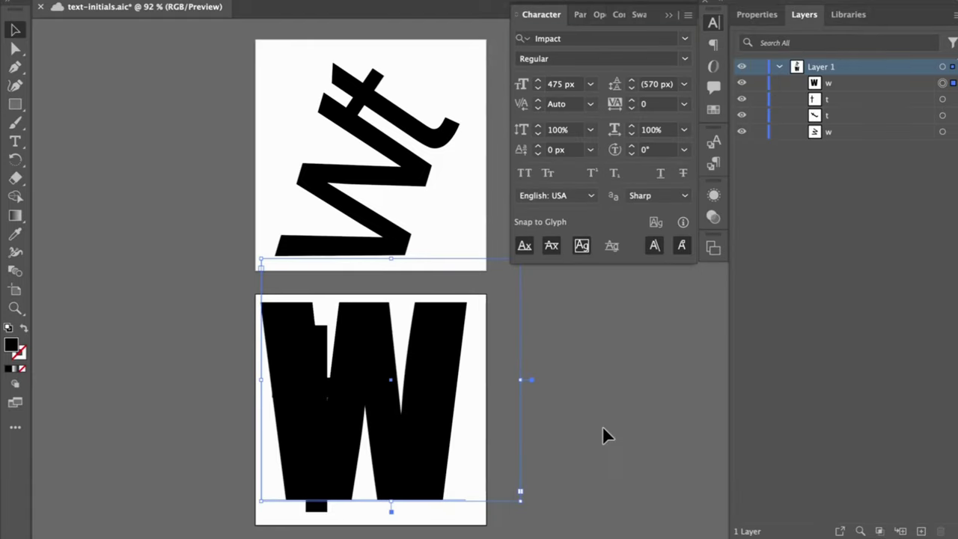
left_click_drag(415, 459, 425, 461)
right_click(425, 462)
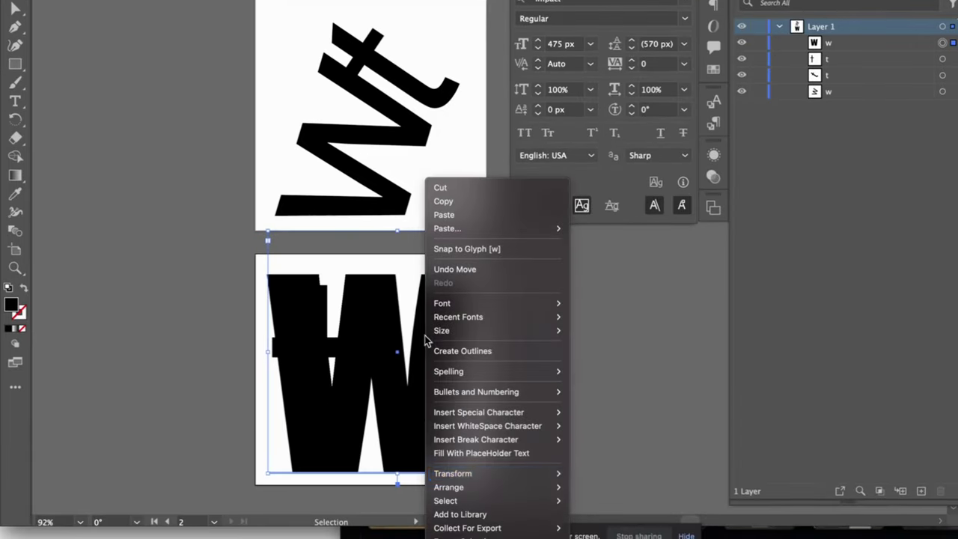
mouse_move(561, 527)
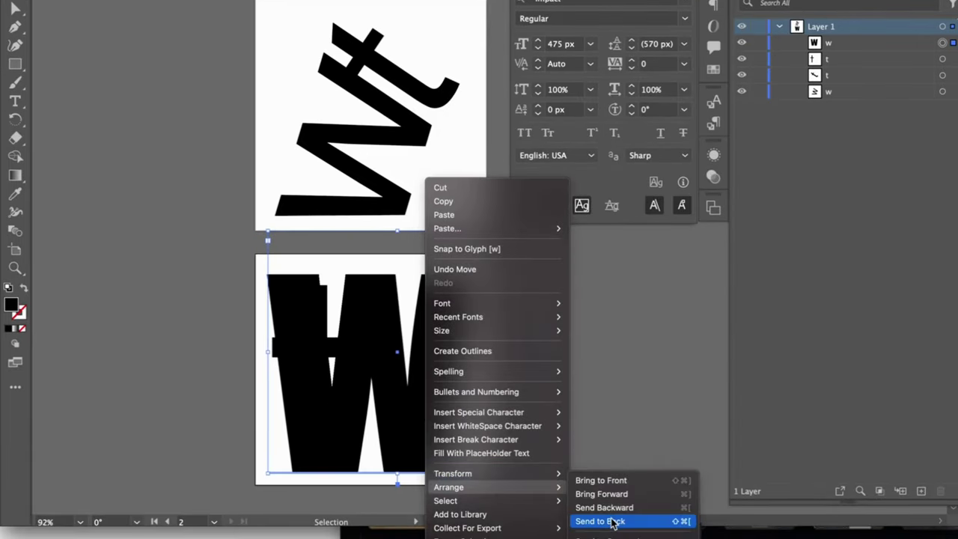
left_click(608, 521)
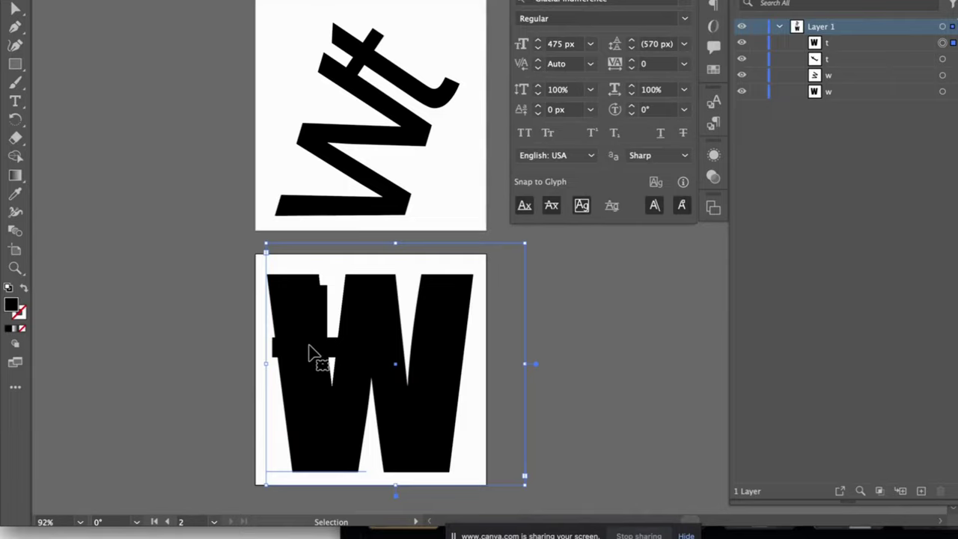
Narrow the t from its right side and fill it white.
left_click_drag(453, 365, 396, 368)
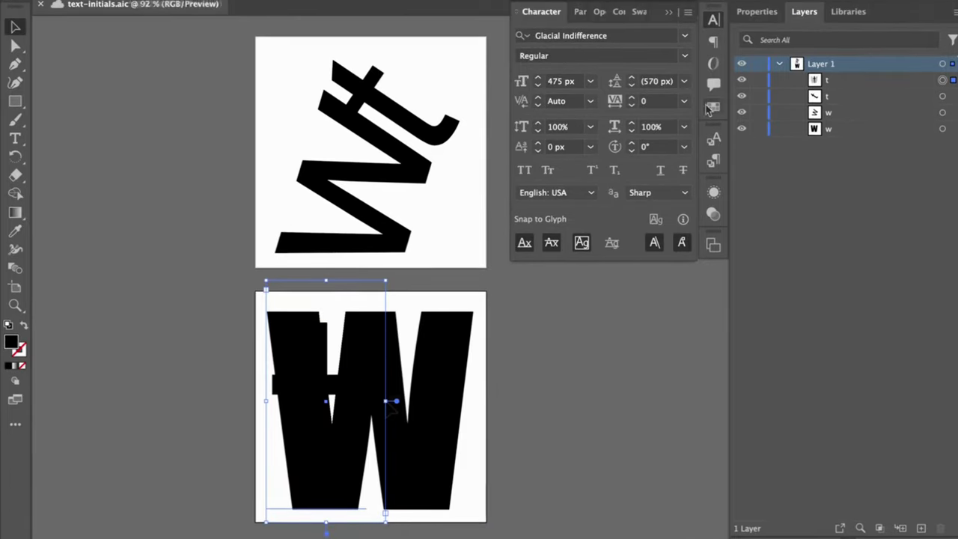
left_click(714, 69)
left_click(542, 64)
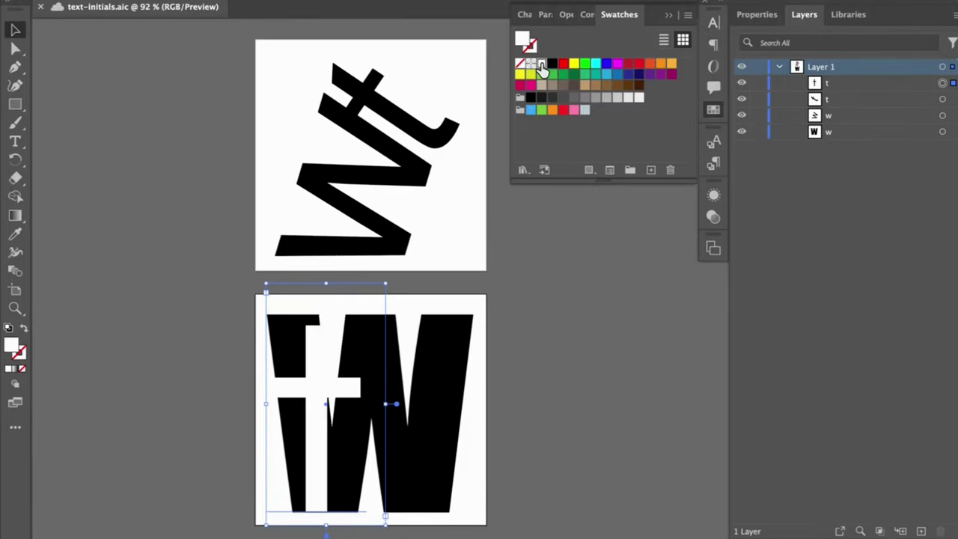
left_click(670, 16)
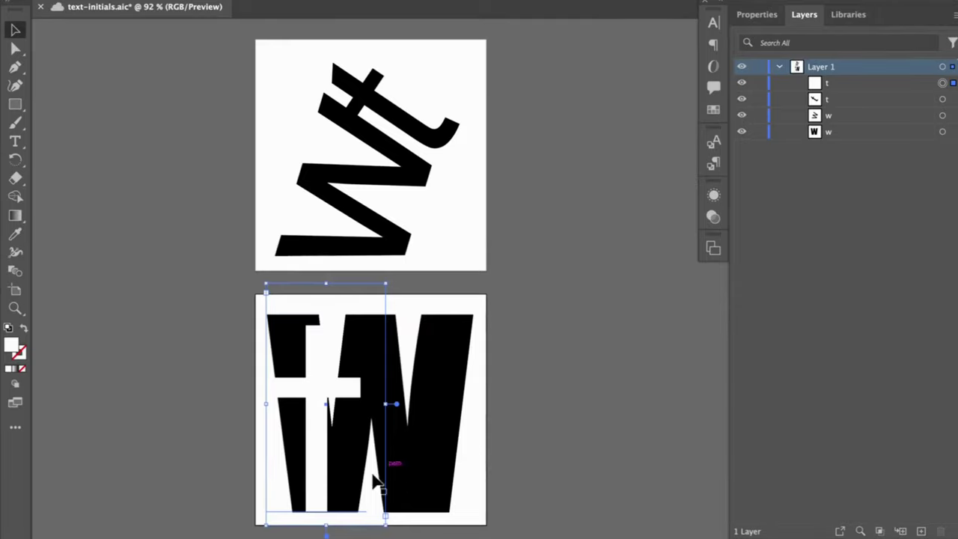
Nudge the white t right and down over the W, then deselect and bring the lower artboard into view.
left_click_drag(321, 471, 327, 470)
left_click(560, 480)
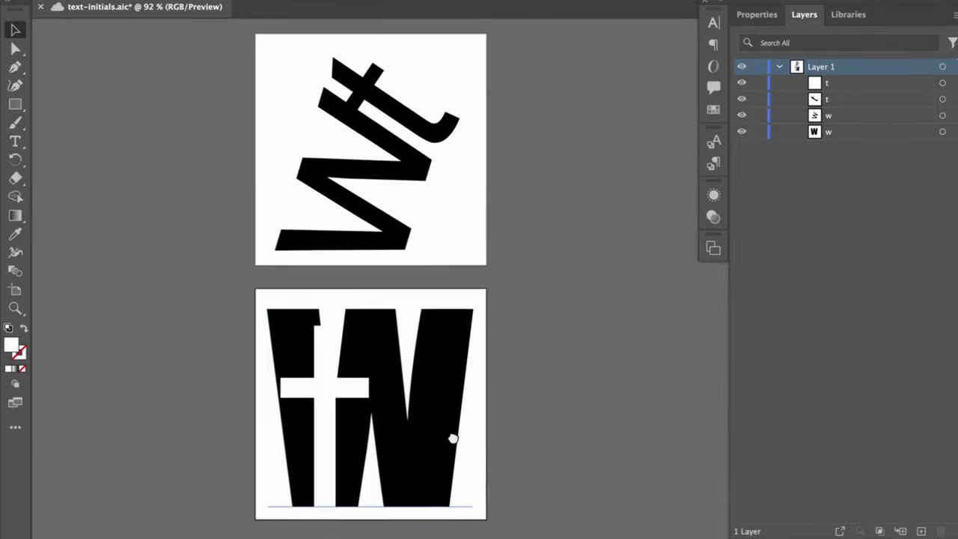
left_click_drag(451, 439, 494, 298)
scroll(494, 298, "up", 2)
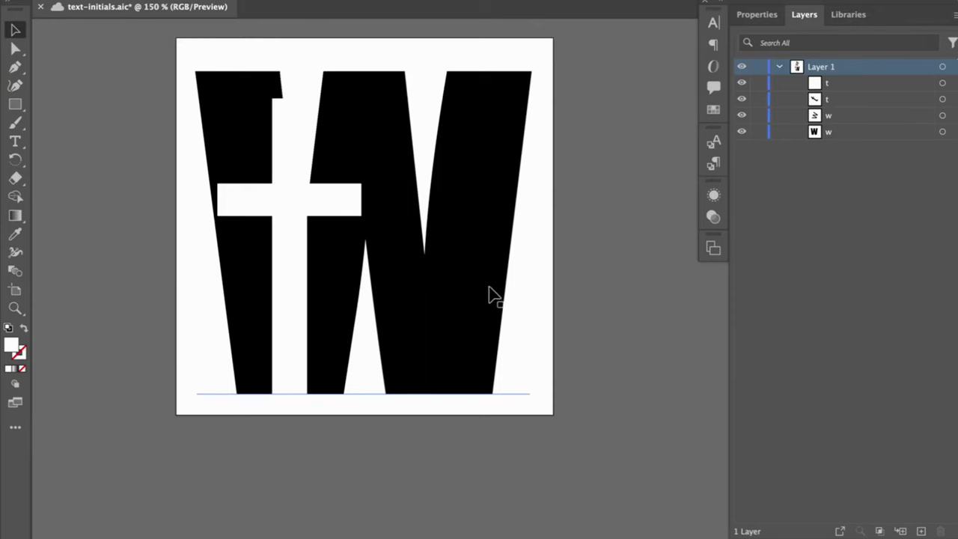
Convert the white t text into outline shapes with Type > Create Outlines.
left_click(280, 211)
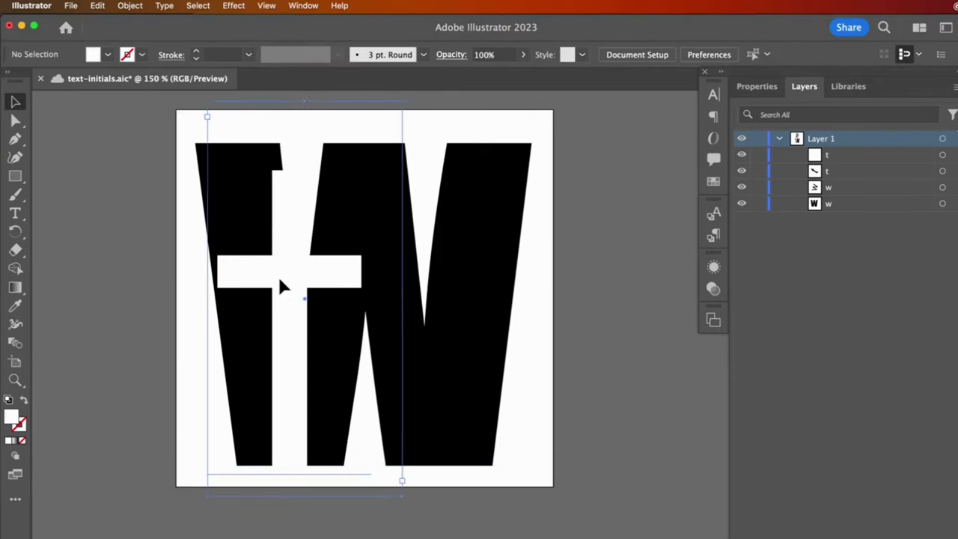
left_click(165, 6)
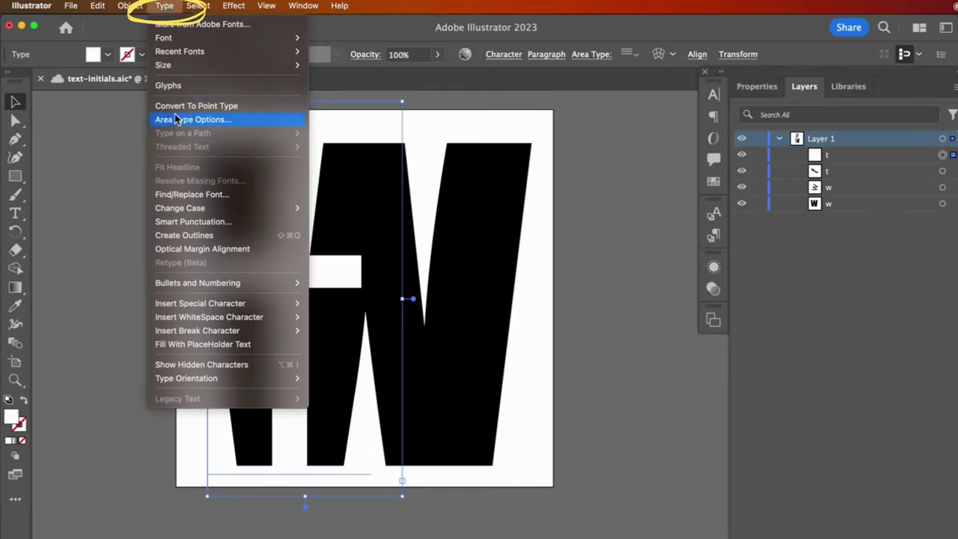
left_click(233, 237)
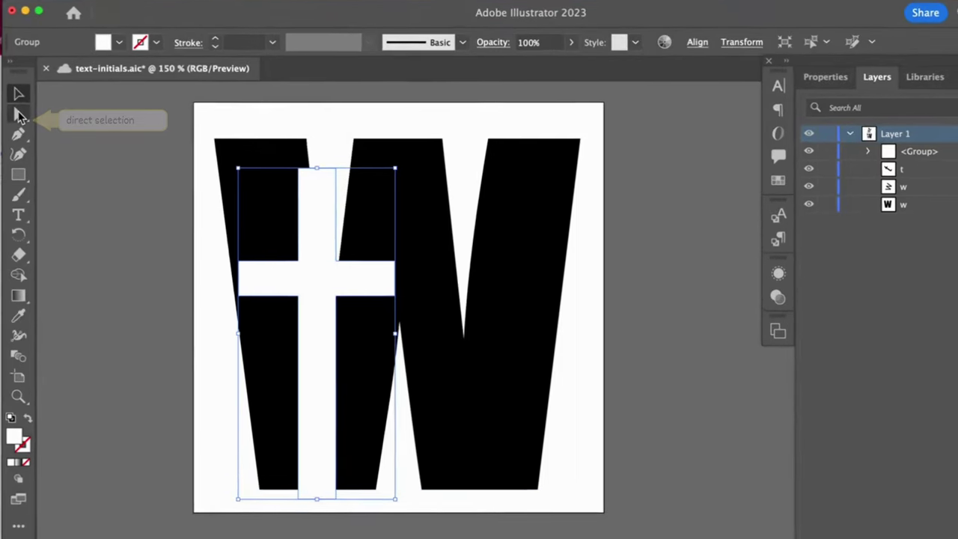
left_click(15, 120)
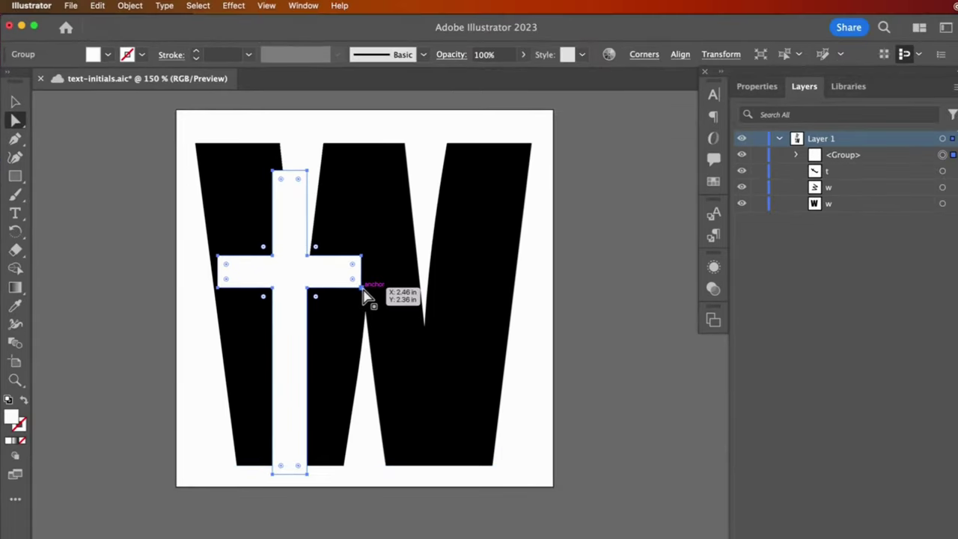
Stretch the t's crossbar right across the W and left to the W's edge, undoing an angled misstep.
left_click(362, 290)
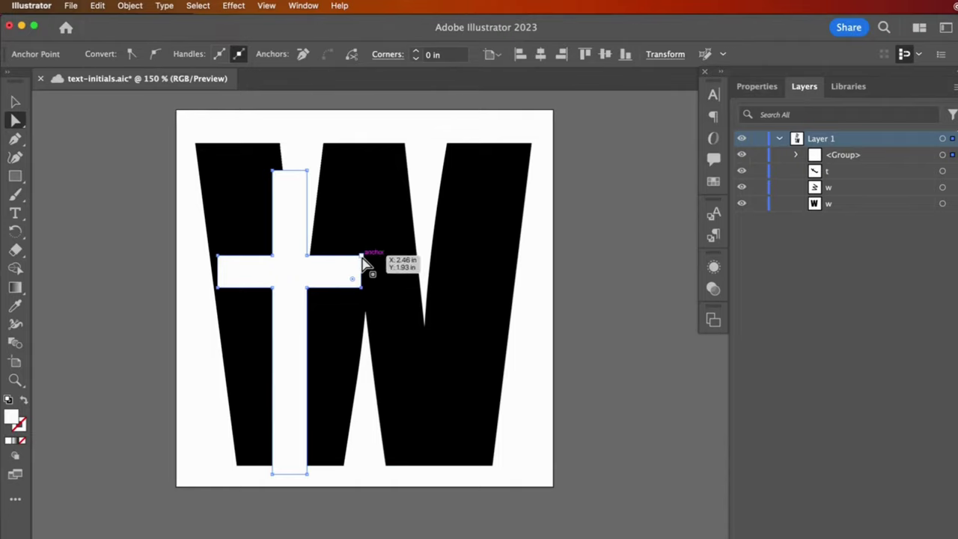
left_click(362, 257, "shift")
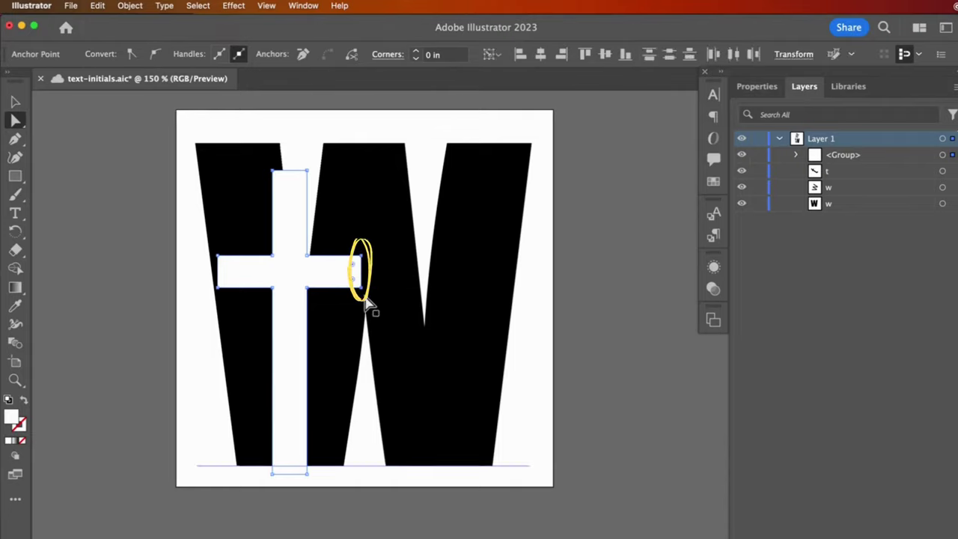
left_click_drag(363, 296, 533, 281)
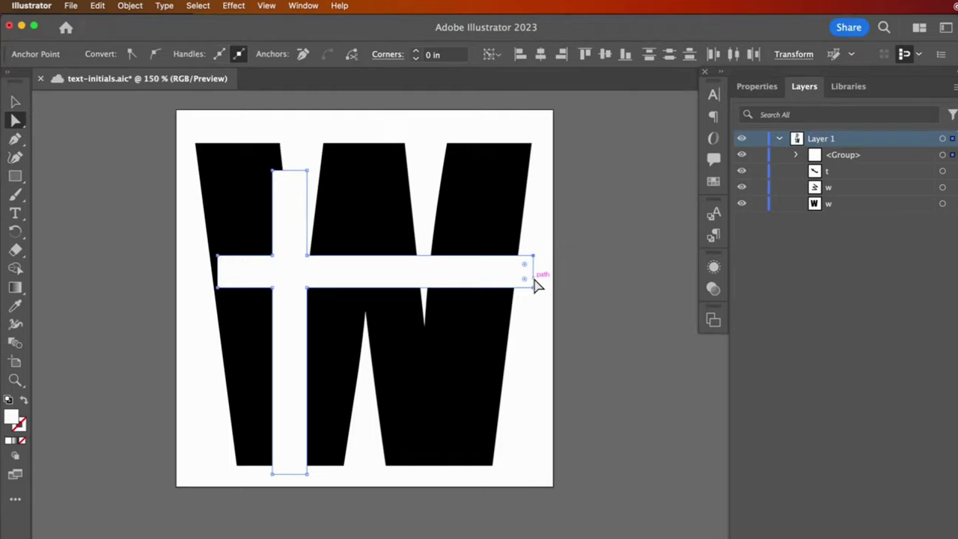
left_click(217, 288)
left_click_drag(219, 292, 201, 328)
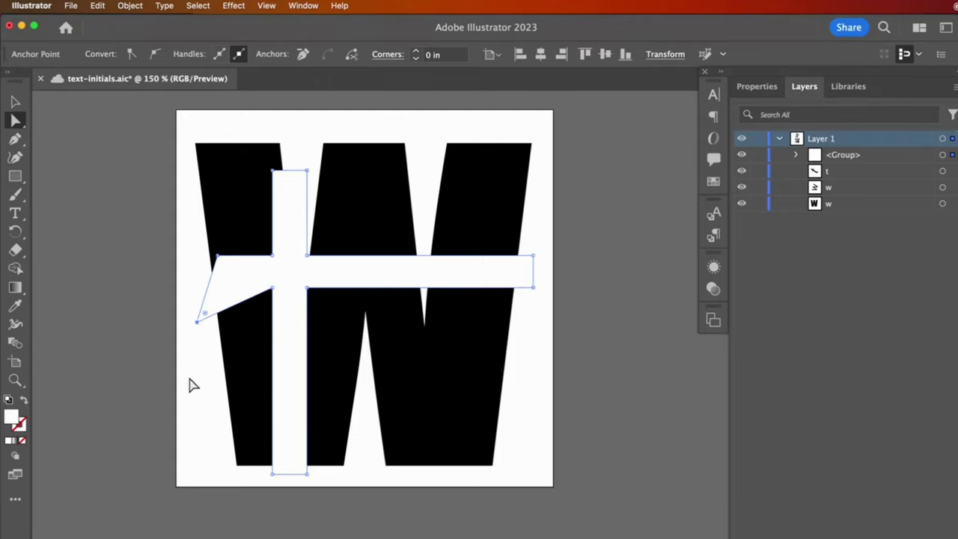
key("super+z")
left_click(218, 261)
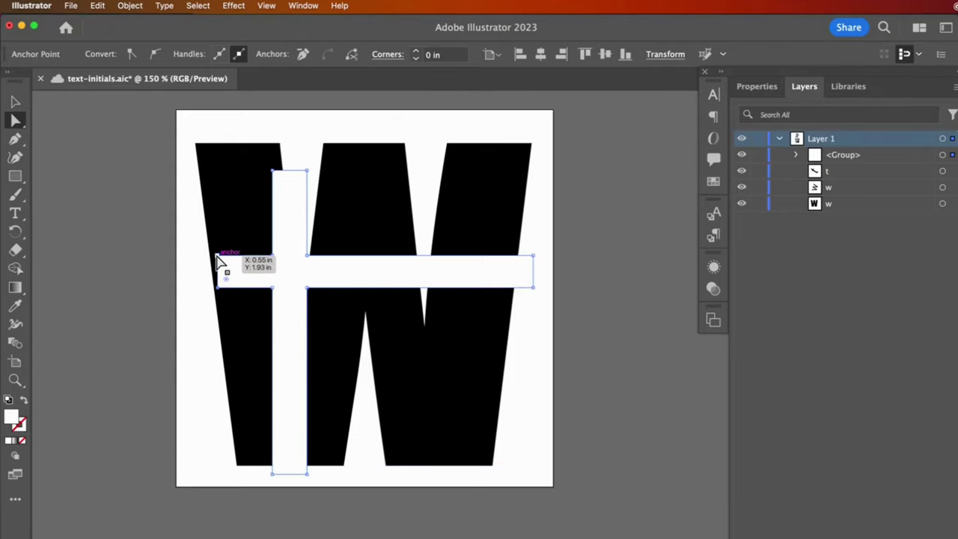
left_click_drag(218, 288, 199, 287)
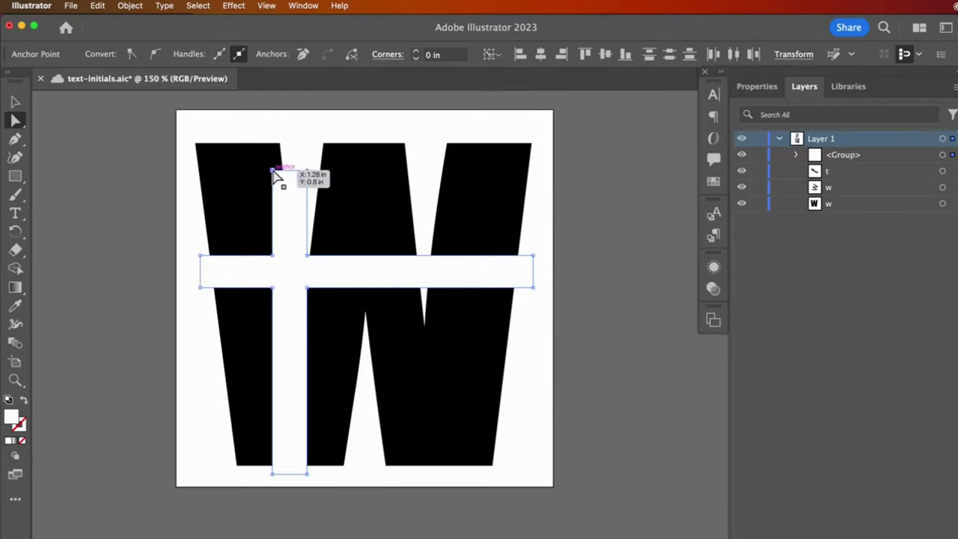
Raise the t's stem to the top of the W and clear the selection.
left_click_drag(275, 177, 315, 135)
left_click(314, 134)
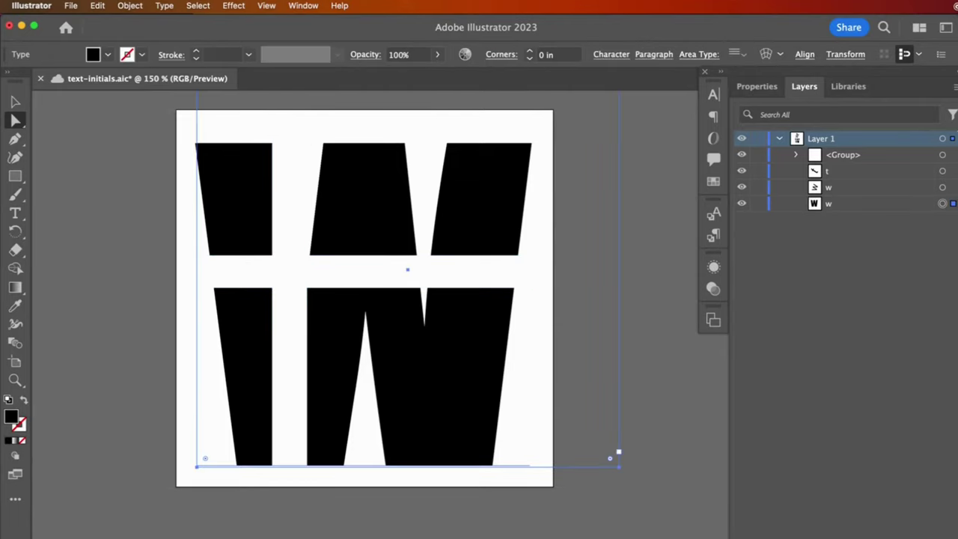
key("super+shift+a")
Zoom out and Save As to Creative Cloud as text-initials (1).aic.
key("super+minus")
key("super+minus")
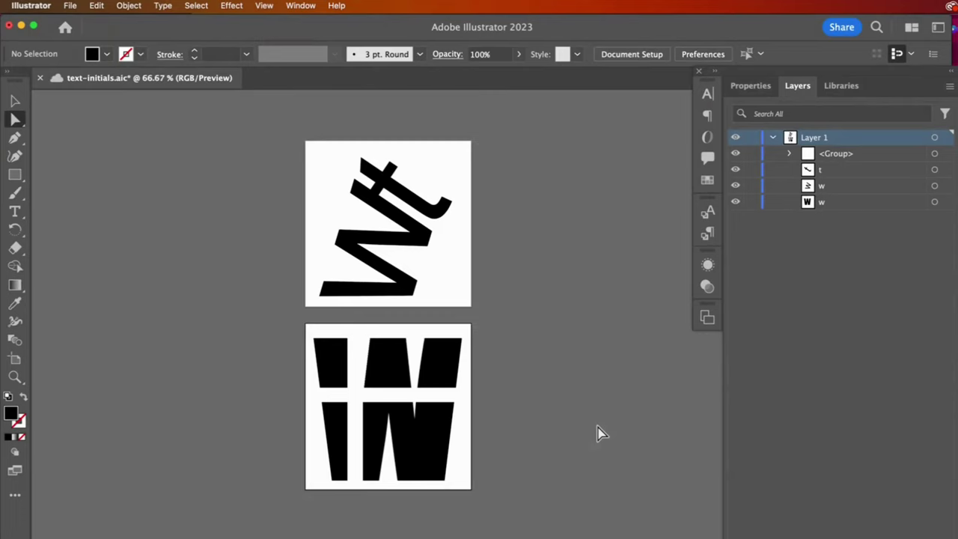
left_click(70, 6)
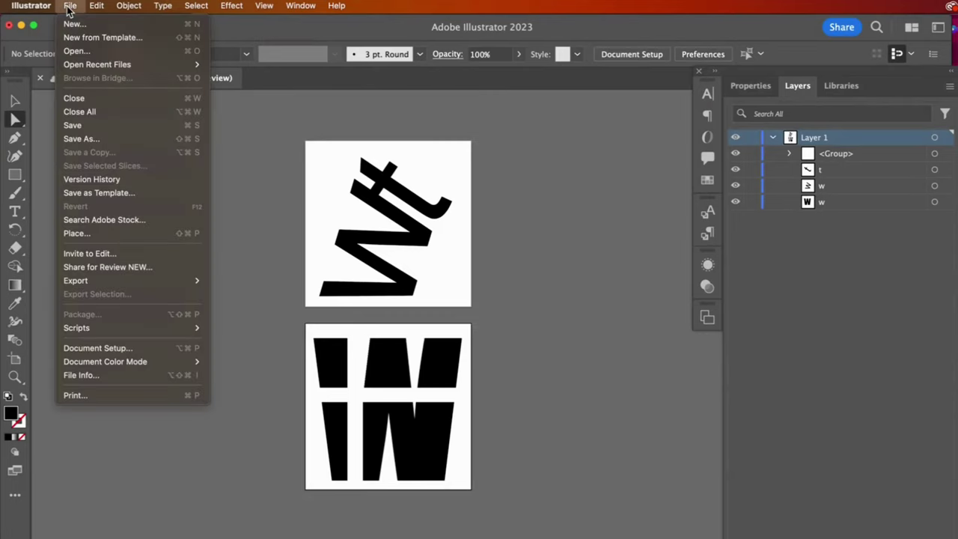
left_click(108, 139)
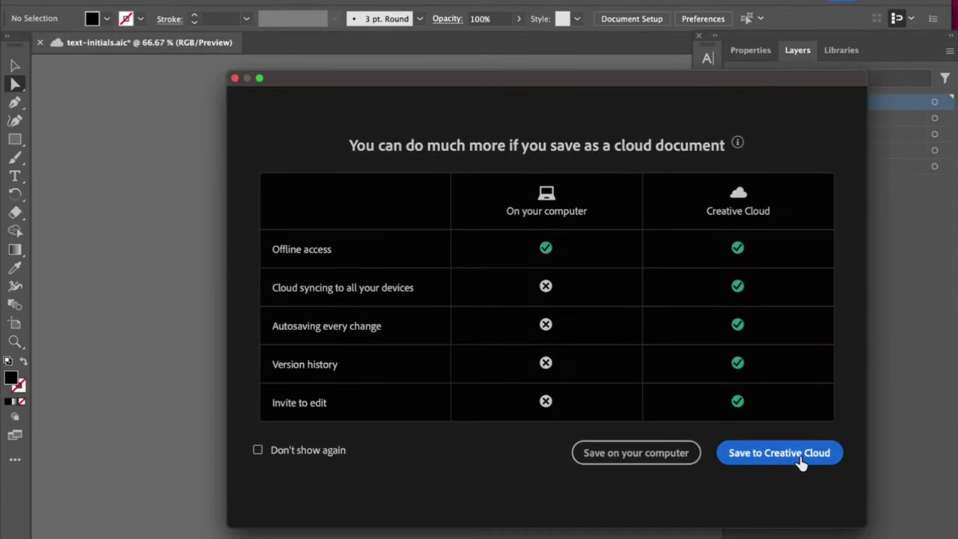
left_click(800, 461)
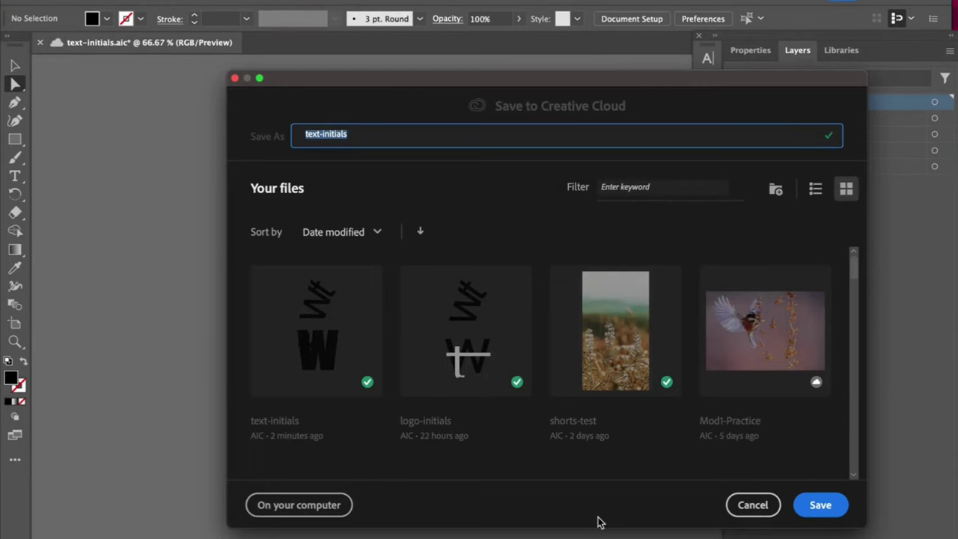
left_click(824, 503)
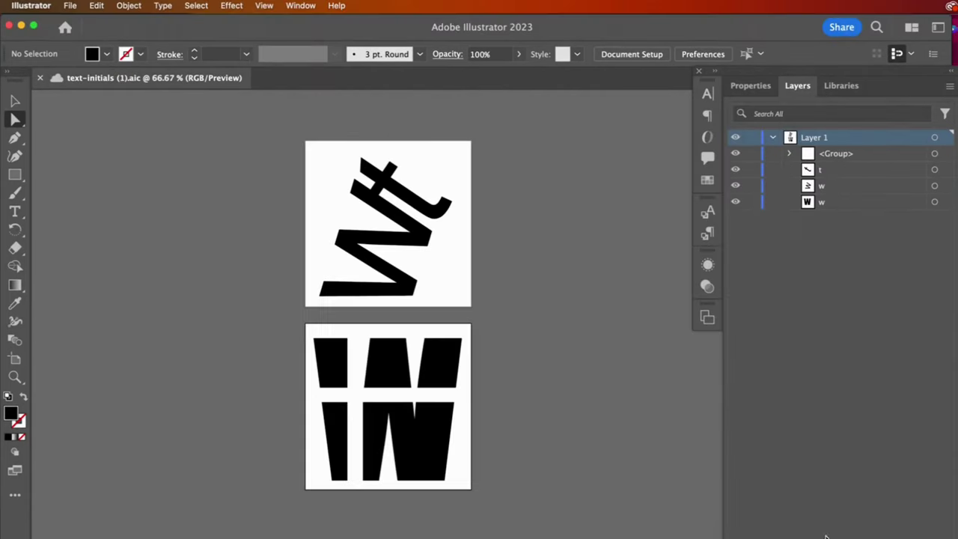
Export the artwork as one combined PNG named text-initials-no-artboards.
left_click(71, 6)
mouse_move(155, 280)
left_click(242, 287)
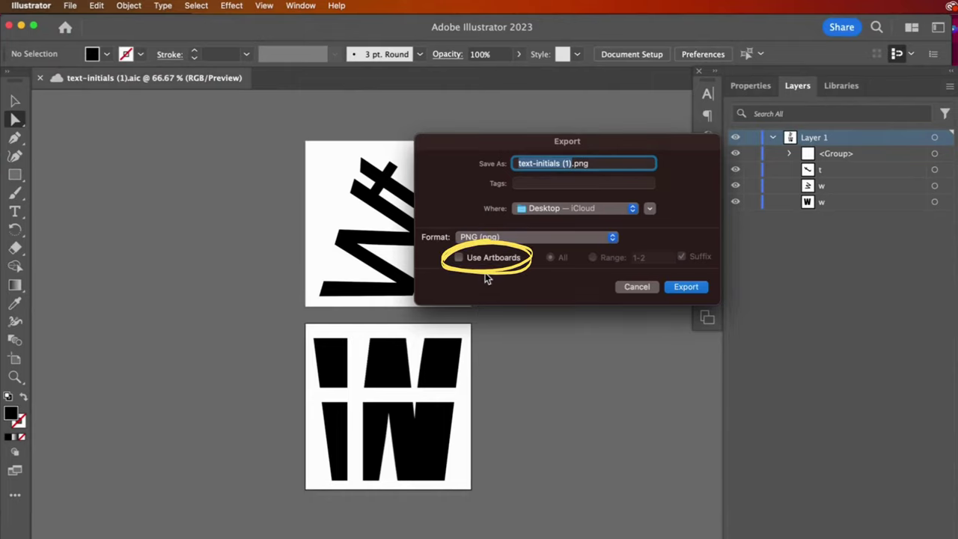
type("text-initials-no-artboards")
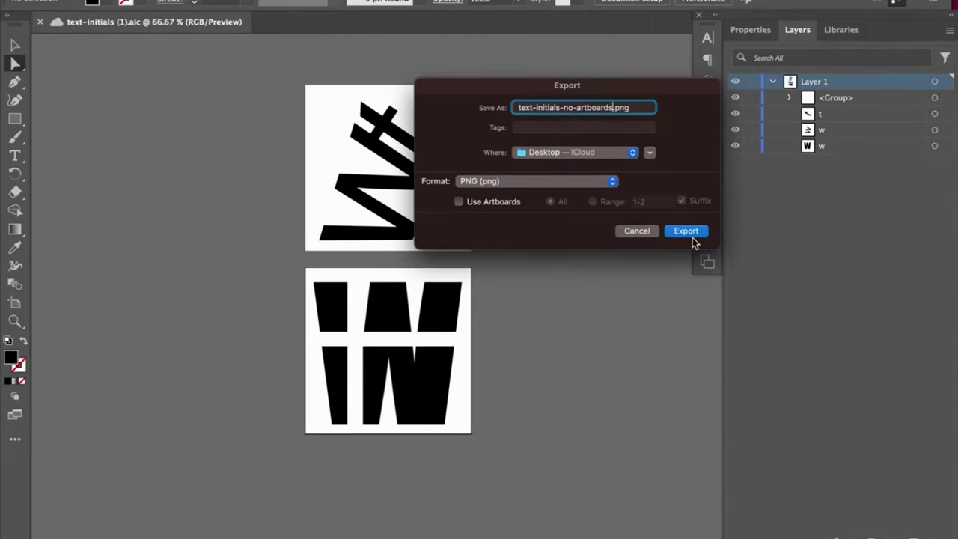
left_click(695, 232)
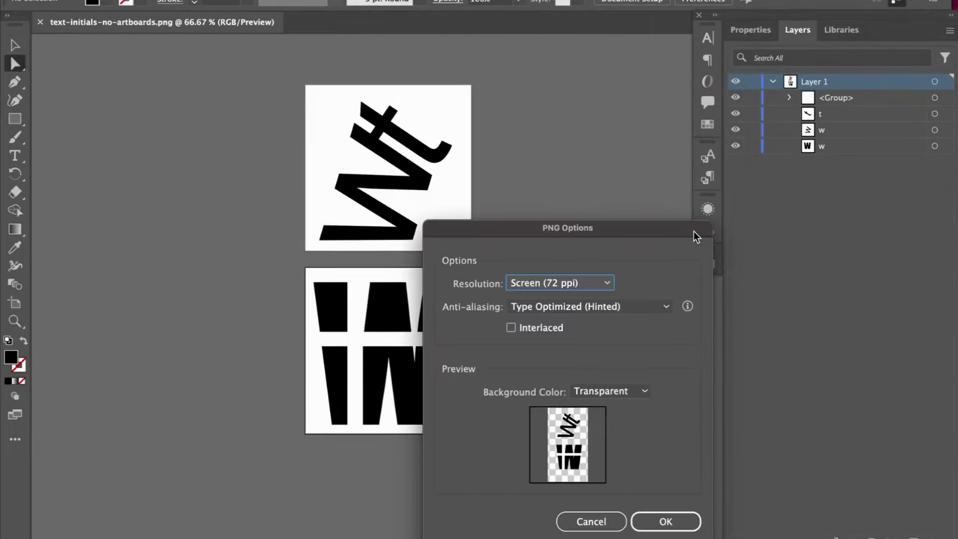
left_click(666, 522)
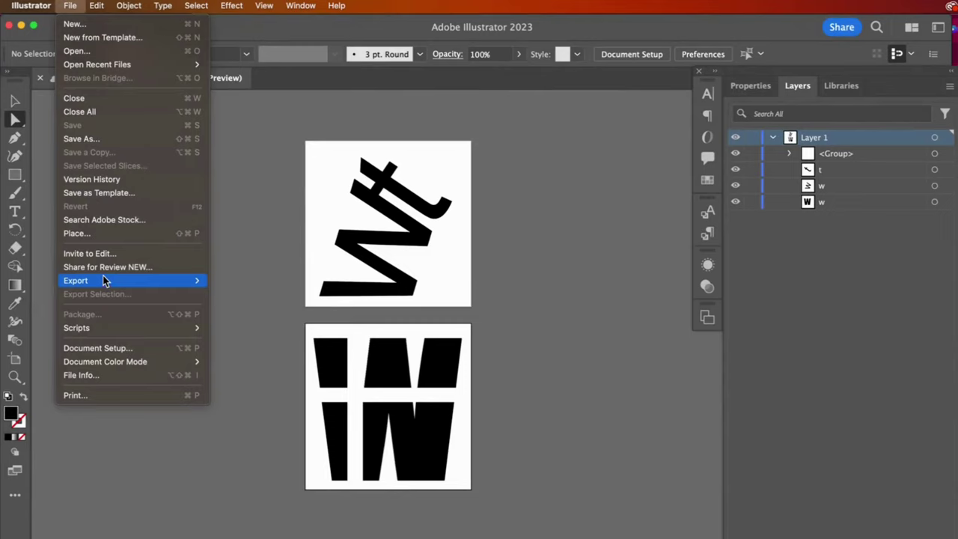
Export again with Use Artboards checked as text-initials-with-artboards PNGs.
left_click(234, 298)
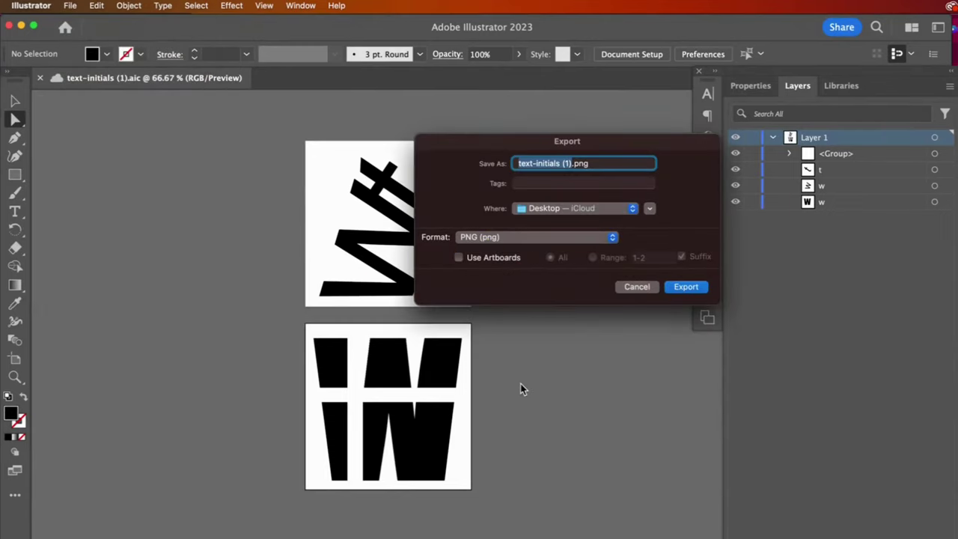
left_click(455, 257)
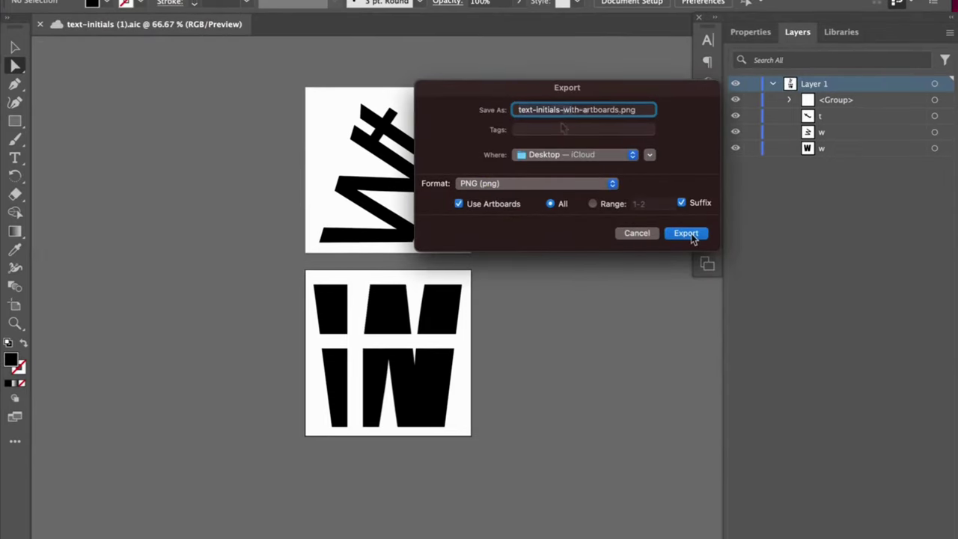
left_click(686, 233)
left_click(665, 520)
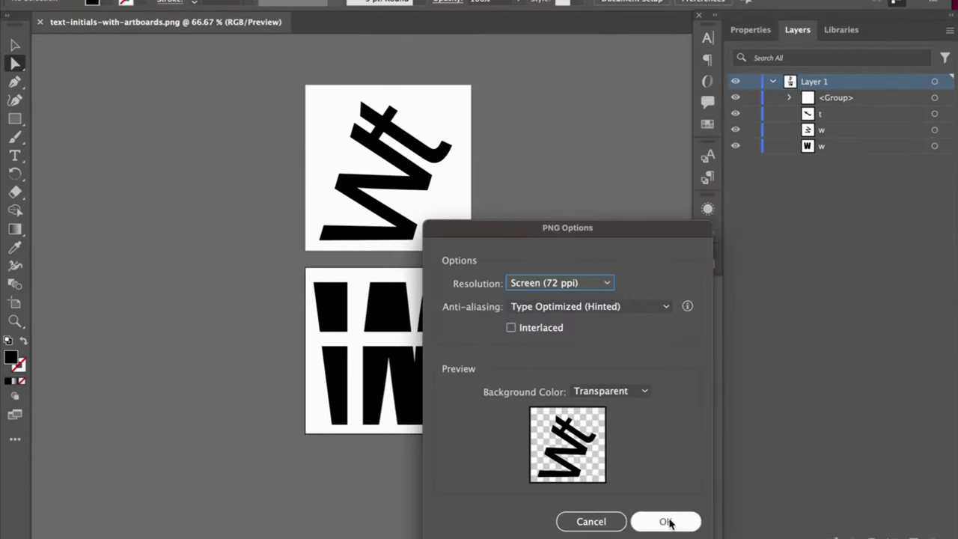